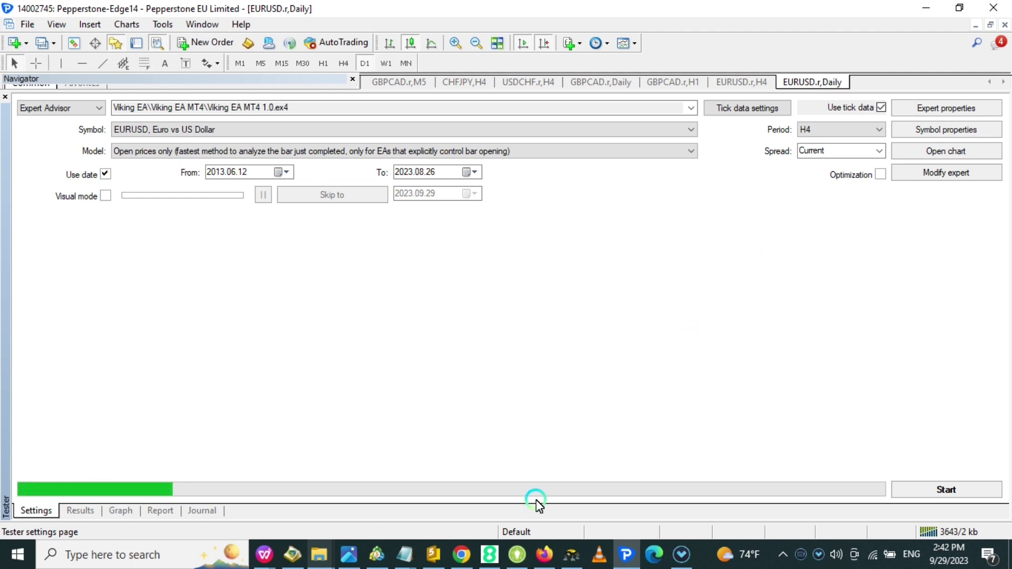
- Switch to Tick Data Manager, review the available tick data sources and keep Dukascopy as the source
left_click(545, 554)
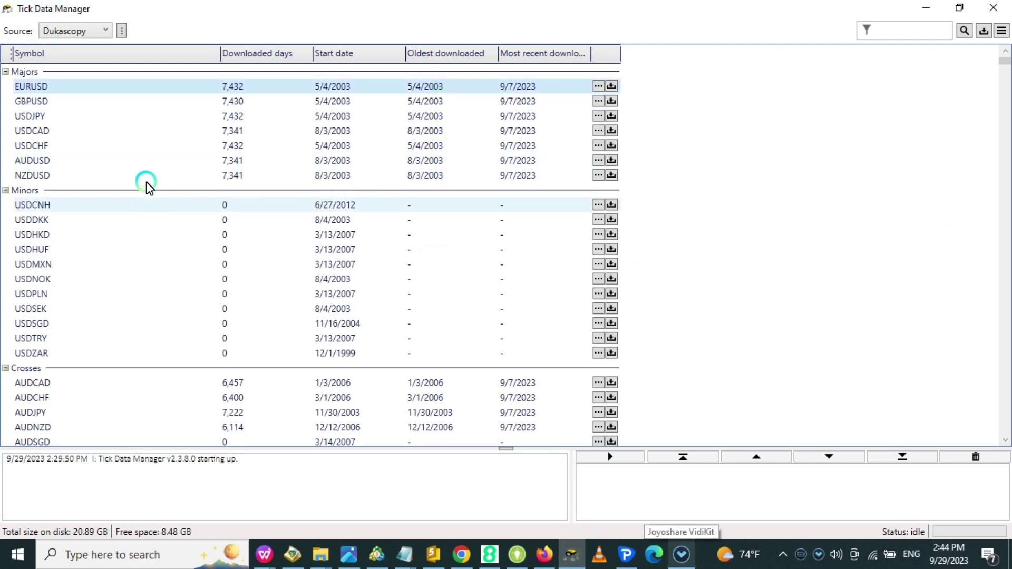
left_click(92, 35)
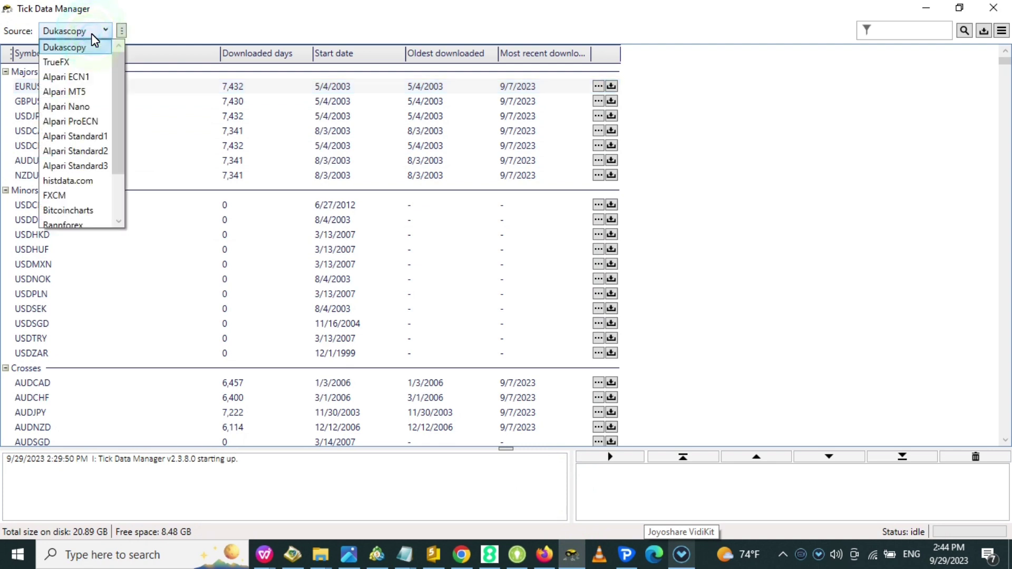
scroll(70, 221, "down", 2)
scroll(77, 99, "up", 2)
scroll(74, 226, "down", 3)
scroll(90, 140, "up", 3)
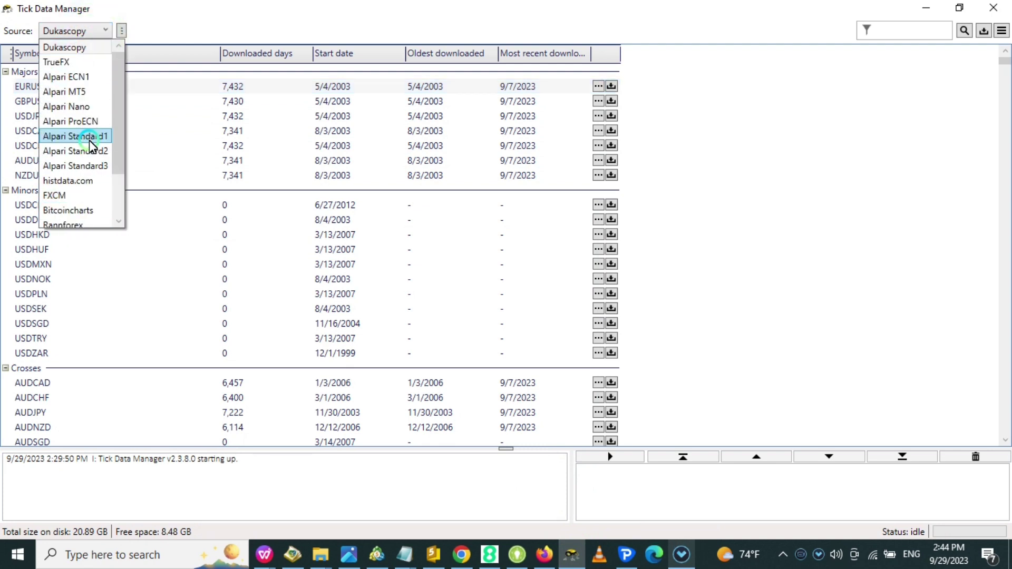
left_click(73, 50)
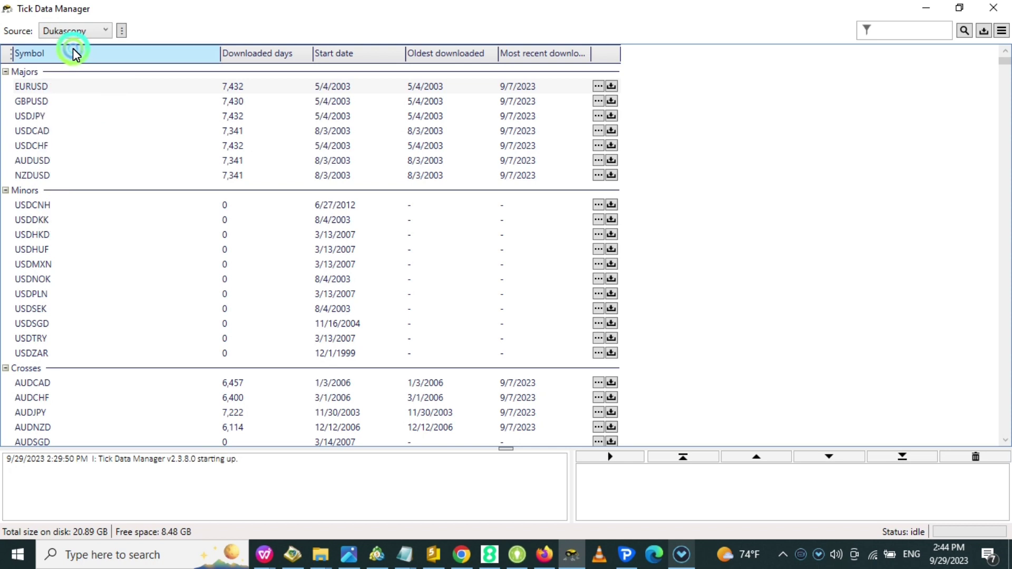
left_click(90, 31)
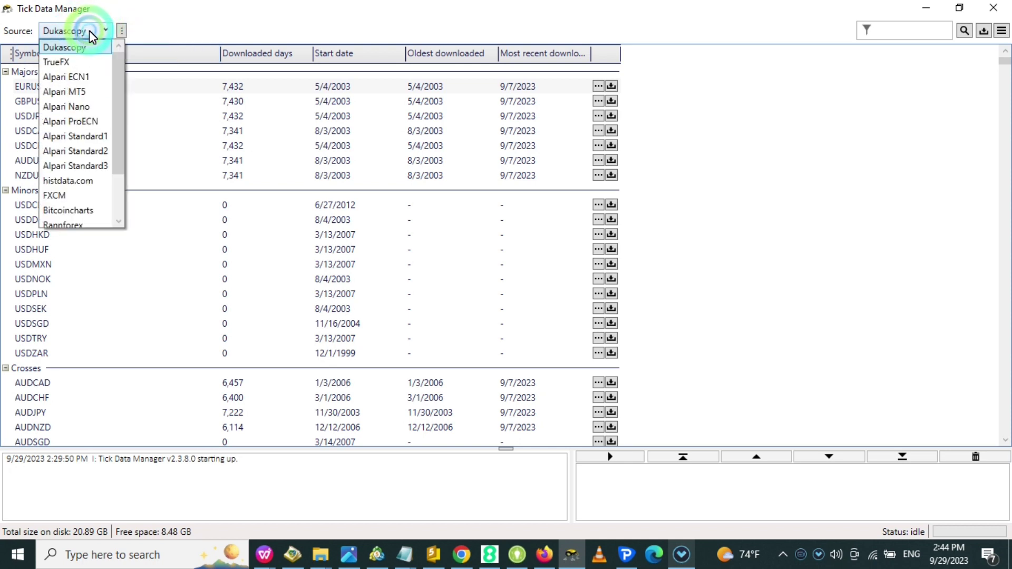
left_click(77, 180)
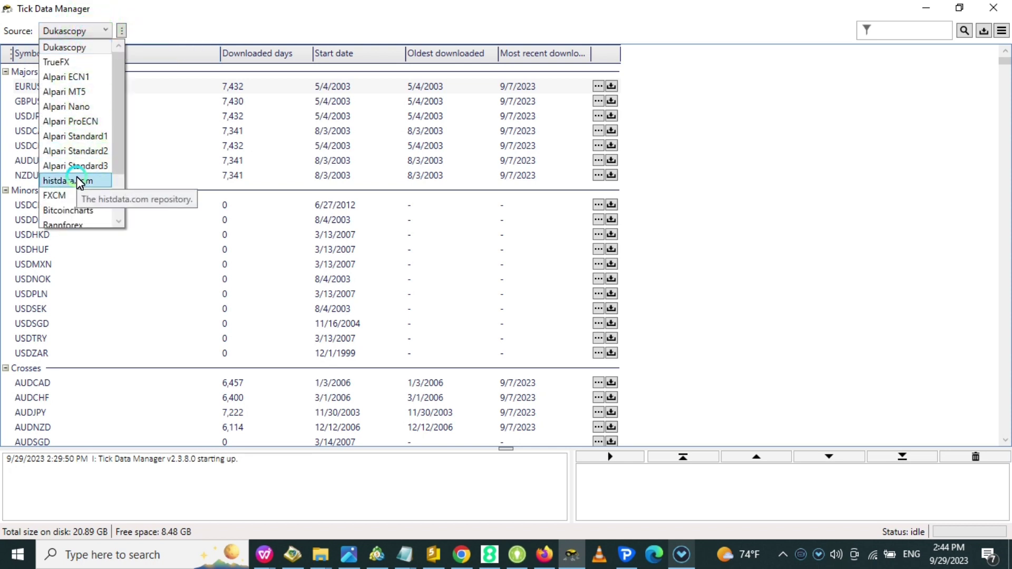
left_click(74, 48)
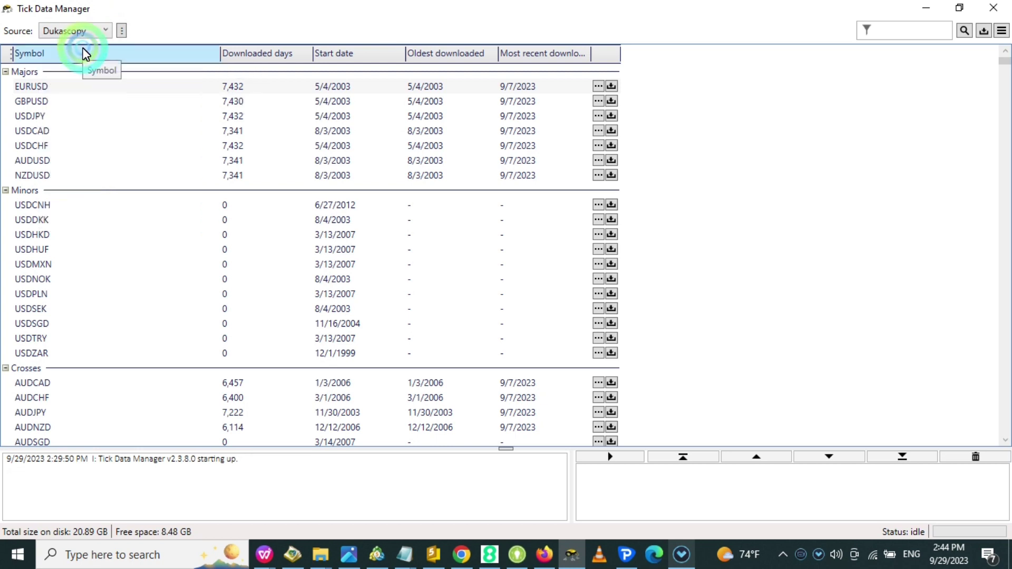
- Examine the EURUSD download options, including the start date calendar and preset periods, and close them without downloading
right_click(164, 281)
left_click(519, 101)
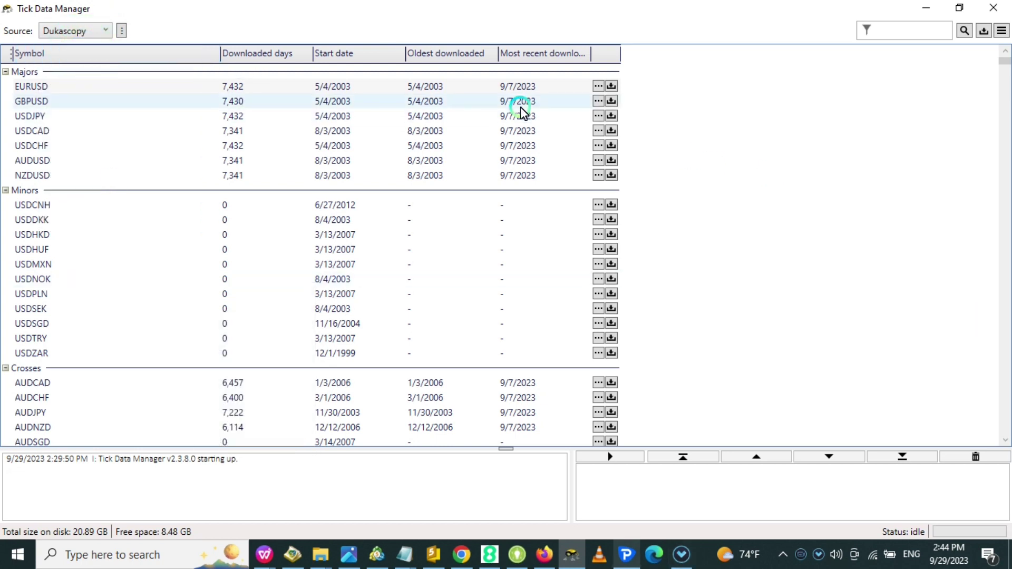
left_click(519, 90)
left_click(598, 86)
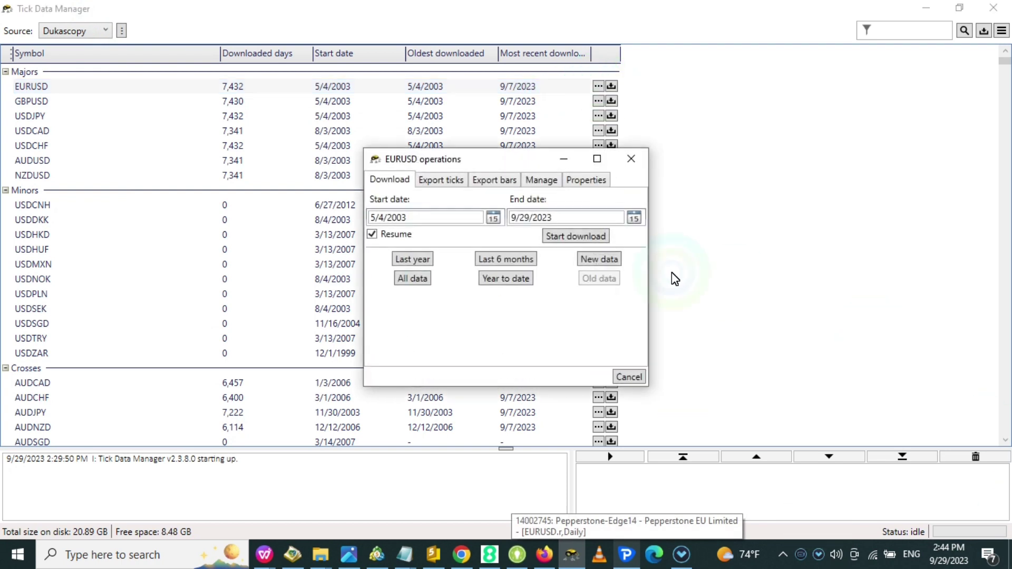
left_click(493, 218)
left_click(440, 236)
left_click(436, 236)
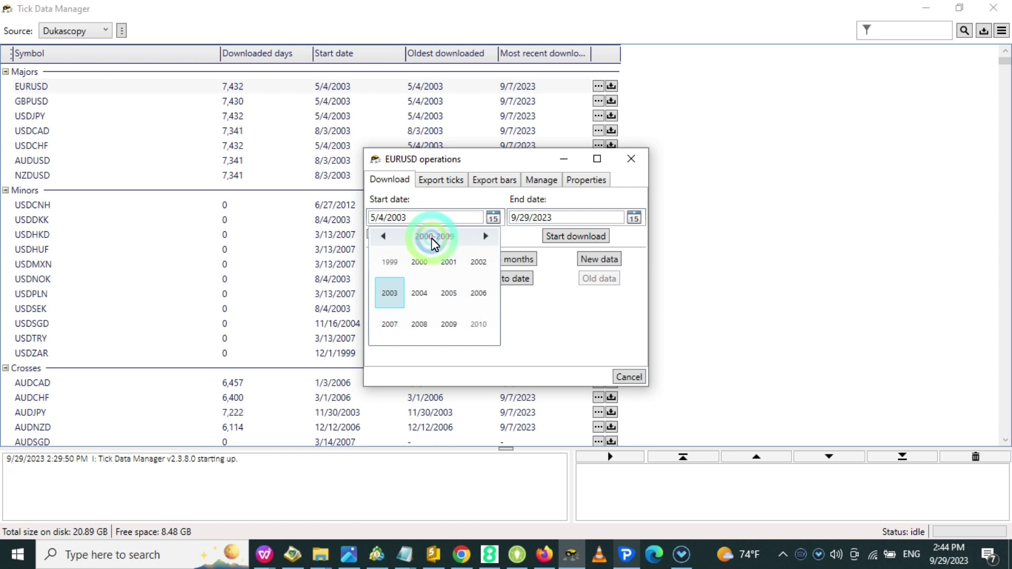
left_click(384, 236)
left_click(383, 237)
left_click(384, 236)
left_click(486, 237)
left_click(537, 306)
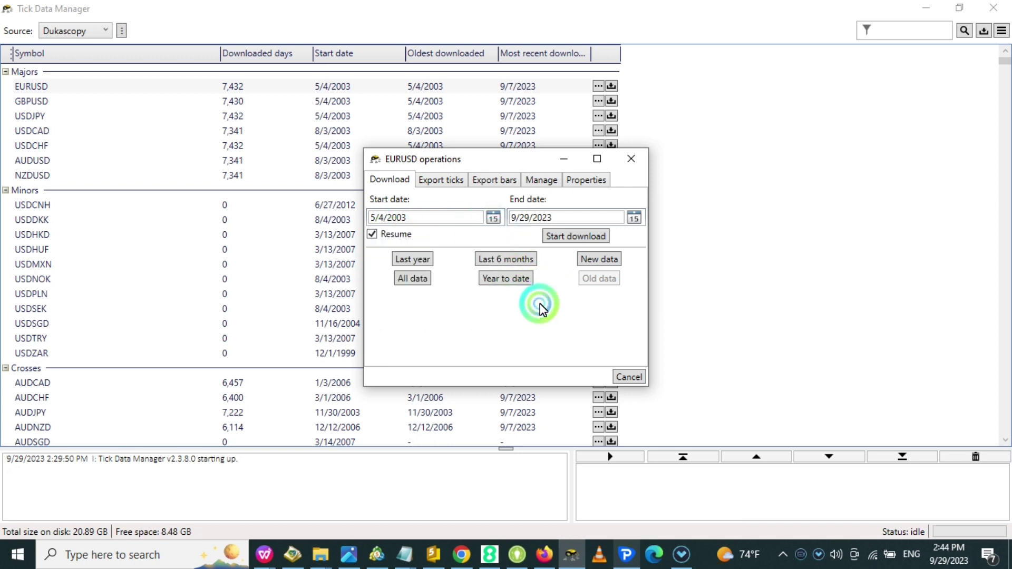
left_click(415, 279)
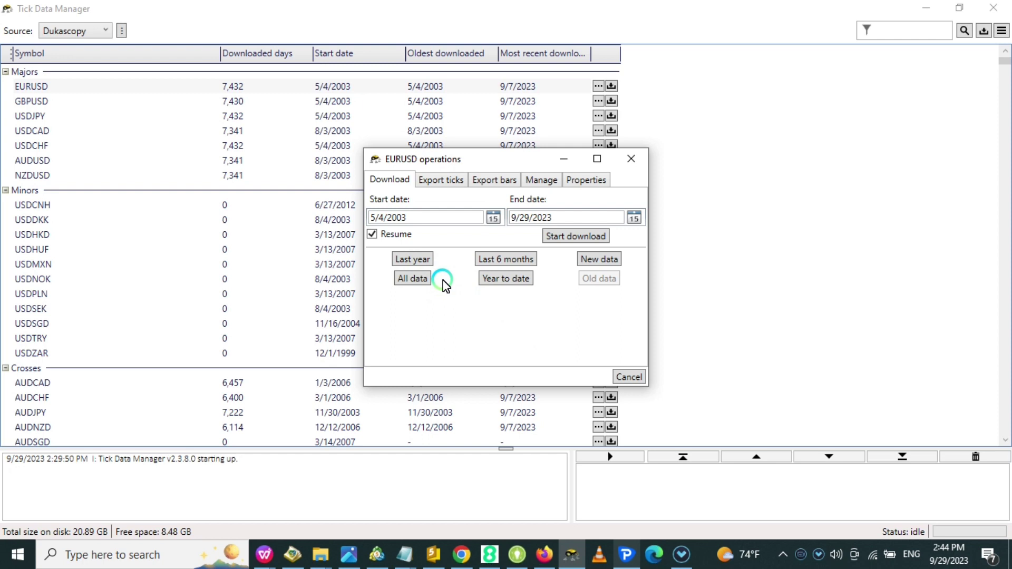
left_click(630, 159)
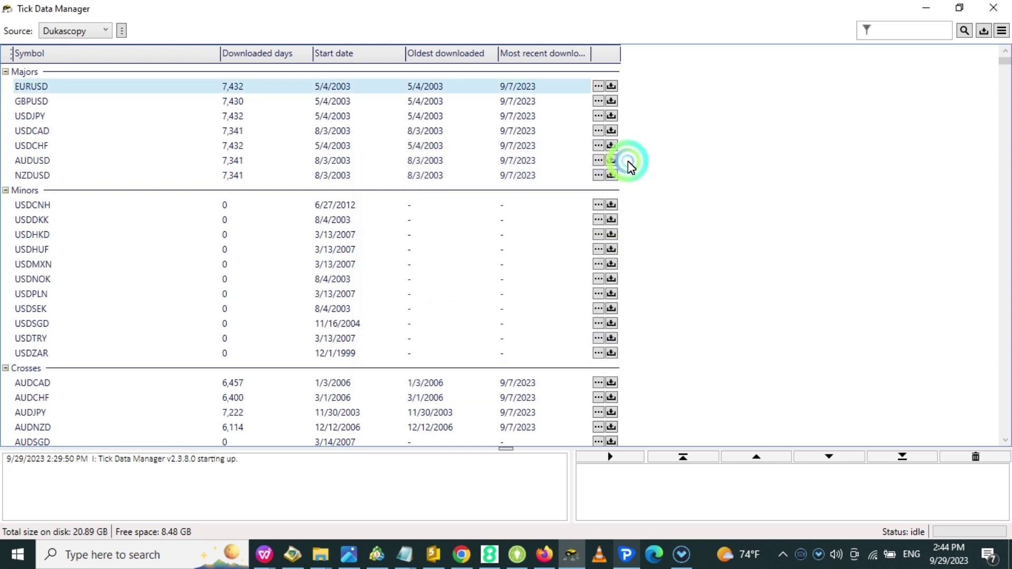
- Download the missing recent EURUSD tick data from Dukascopy and check the download log
left_click(609, 88)
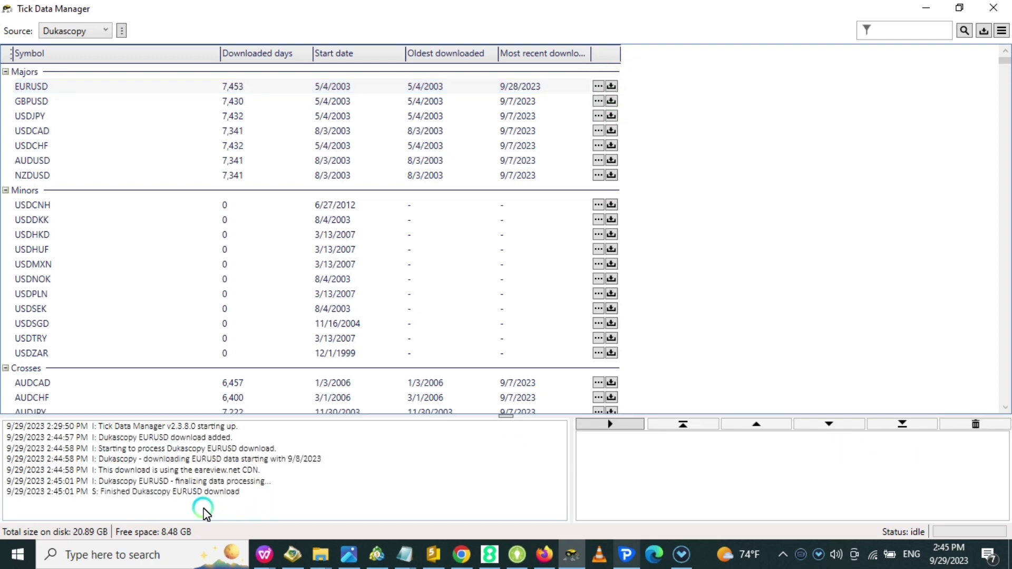
left_click_drag(255, 502, 165, 466)
left_click(290, 500)
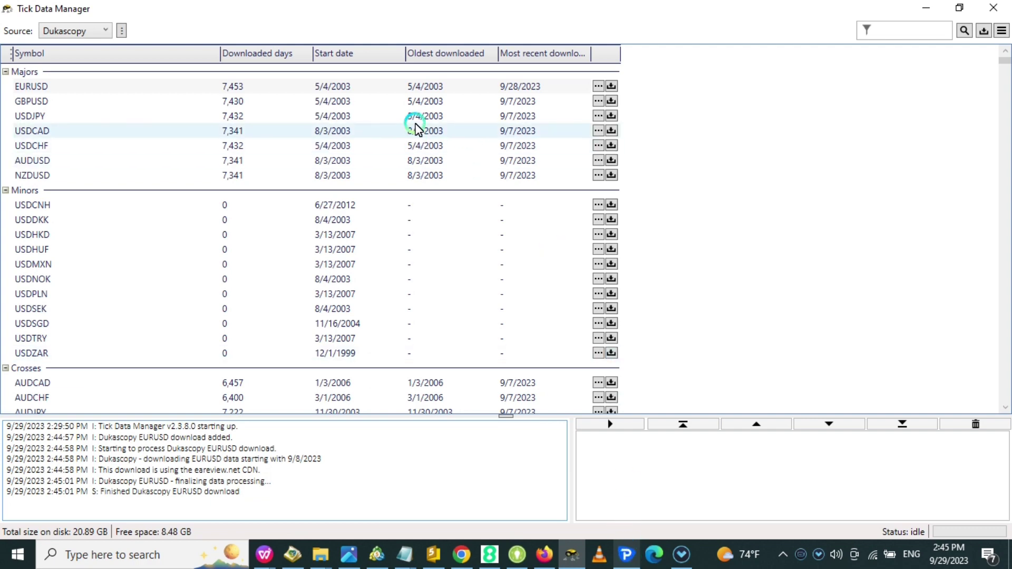
left_click(454, 118)
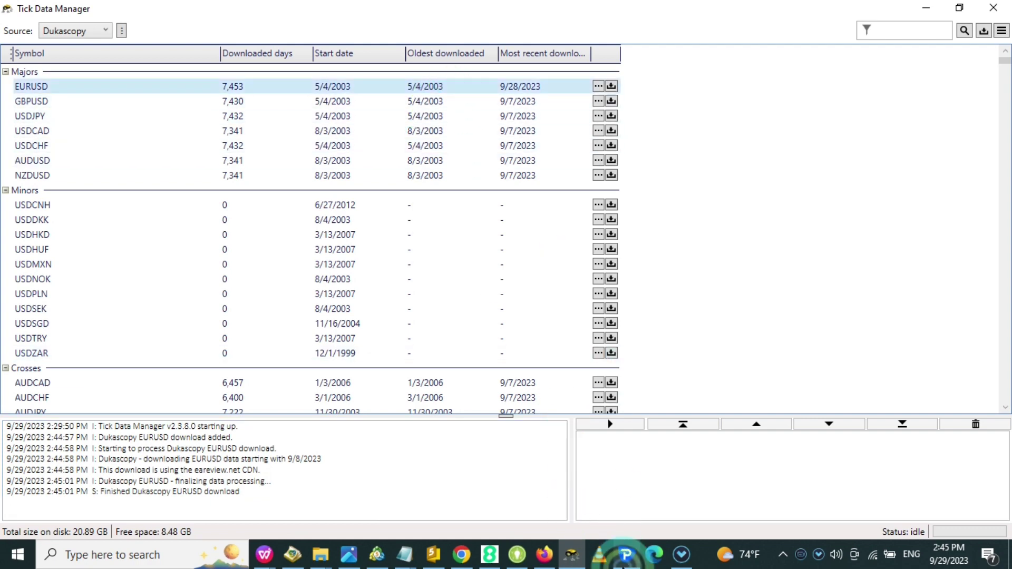
- Switch to the Pepperstone MetaTrader 4 terminal, refresh the local EURUSD tick data in the tick data settings and accept them
left_click(626, 555)
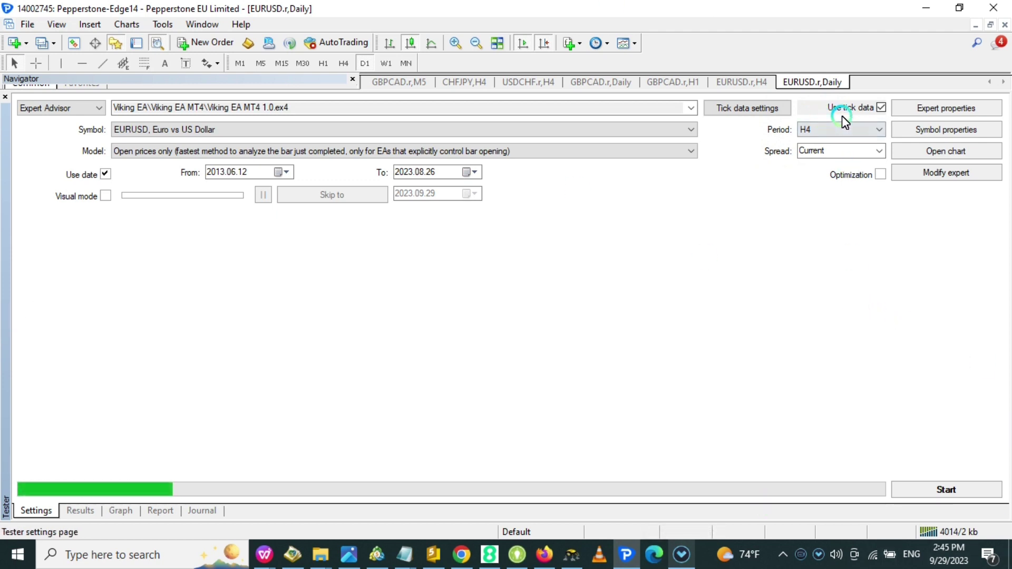
left_click(762, 113)
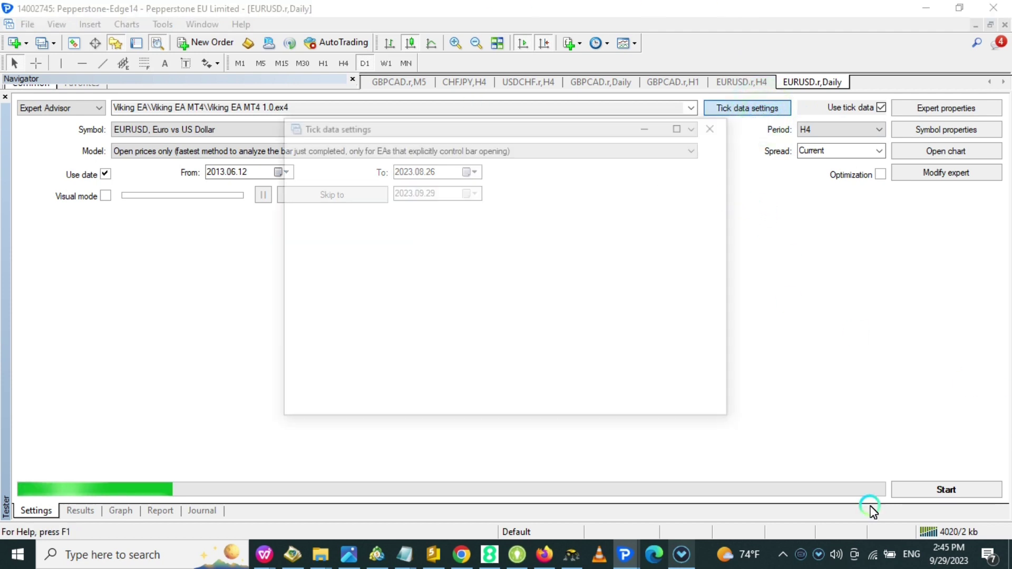
left_click(309, 252)
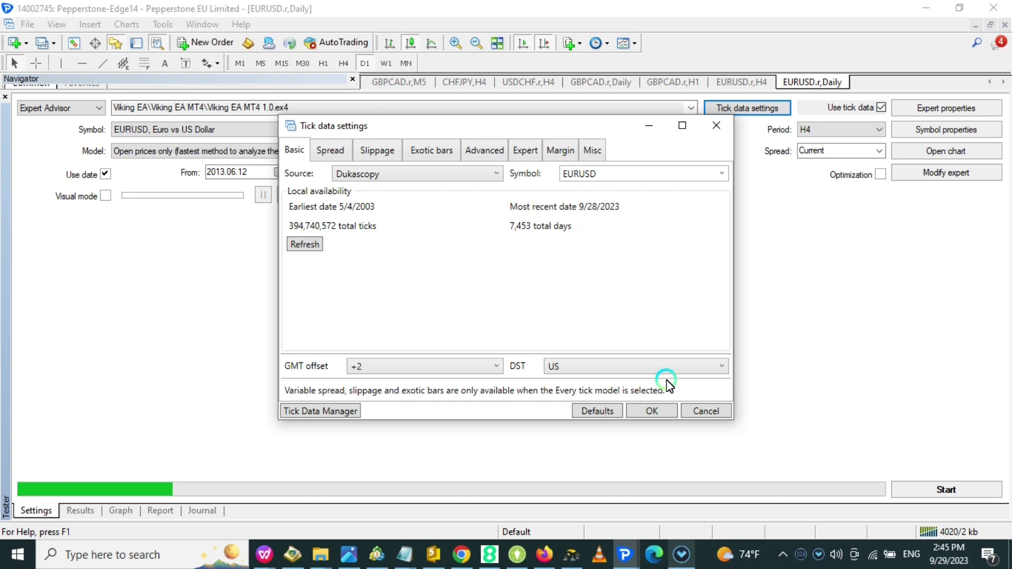
left_click(297, 247)
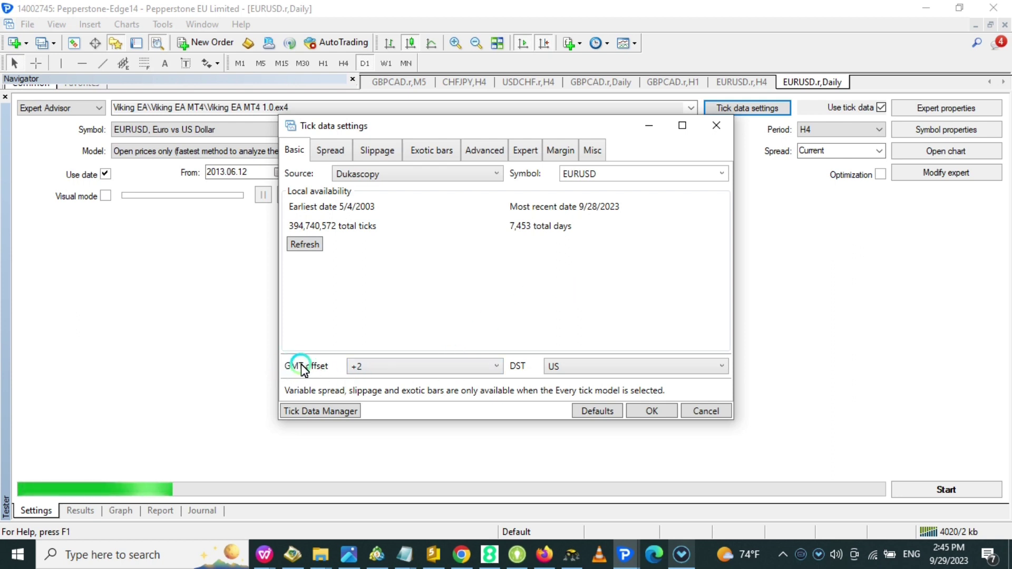
left_click(304, 246)
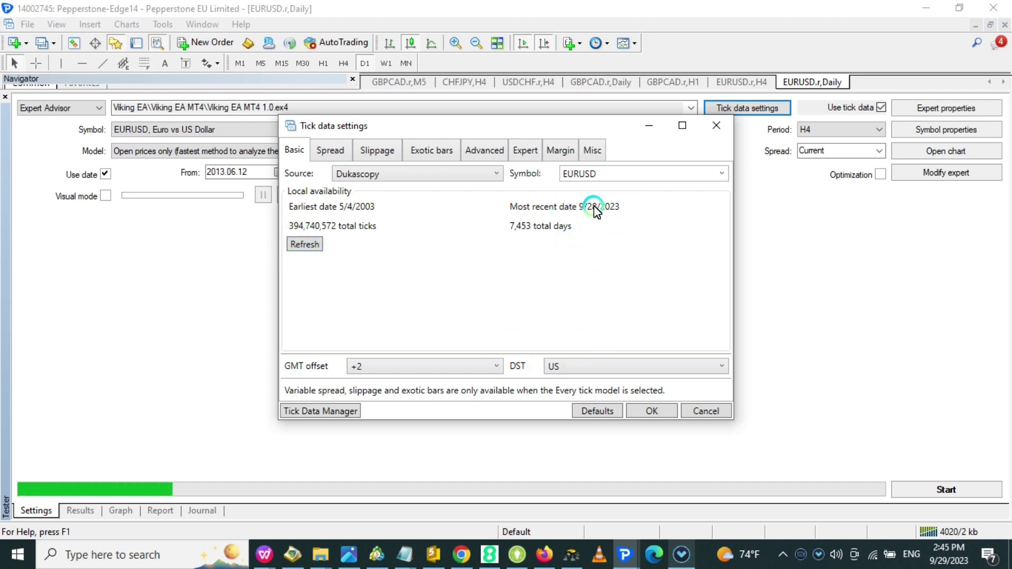
left_click(653, 411)
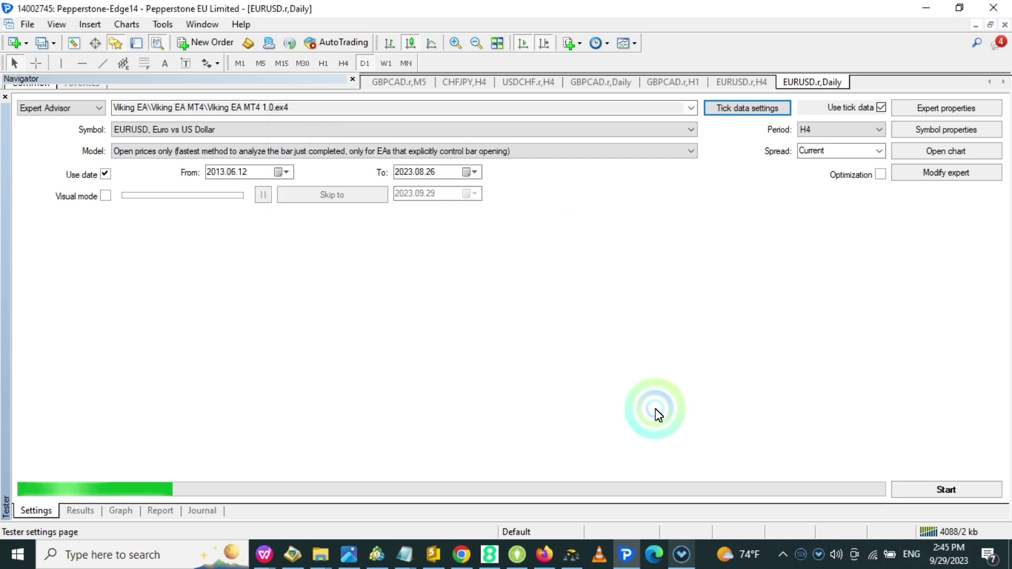
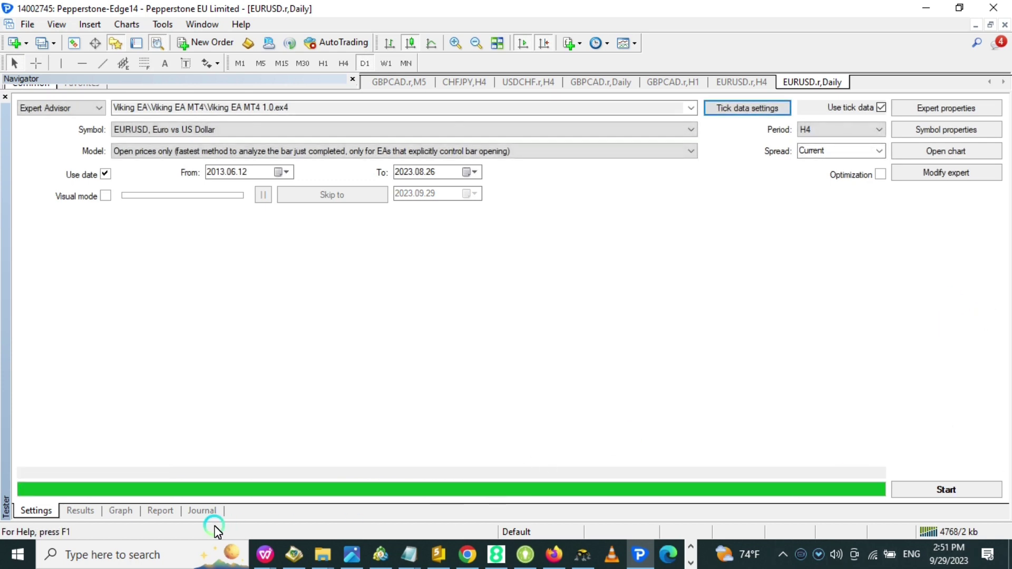
- Examine the backtest's balance graph and the tester's modelling options, keeping the Open prices only model
left_click(129, 510)
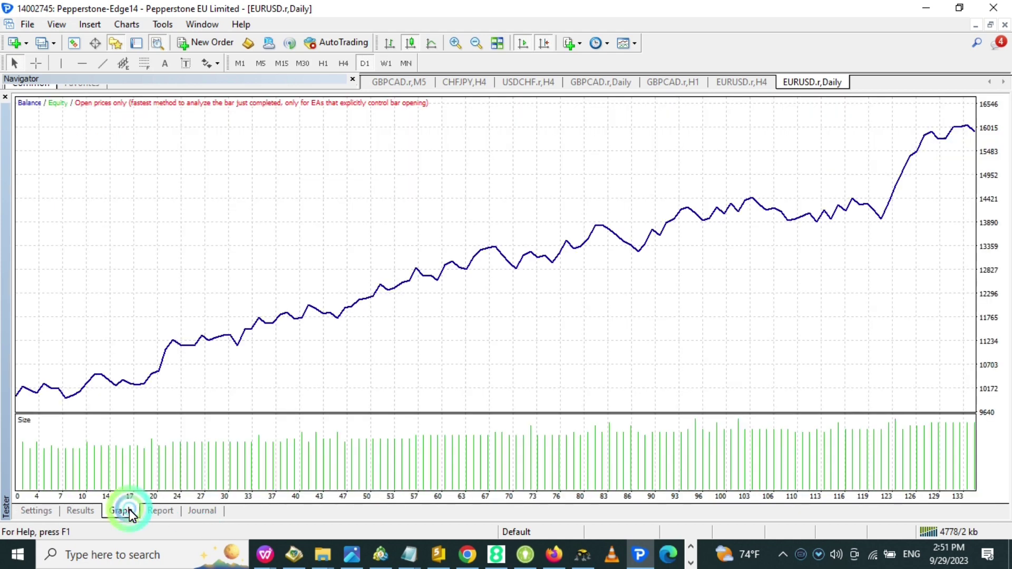
left_click(74, 510)
left_click(46, 512)
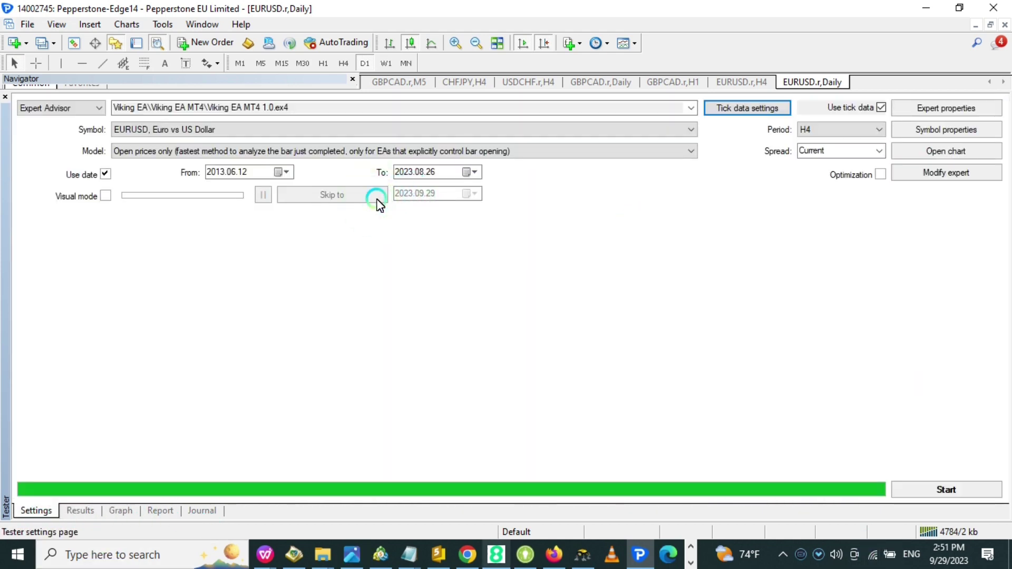
left_click(381, 152)
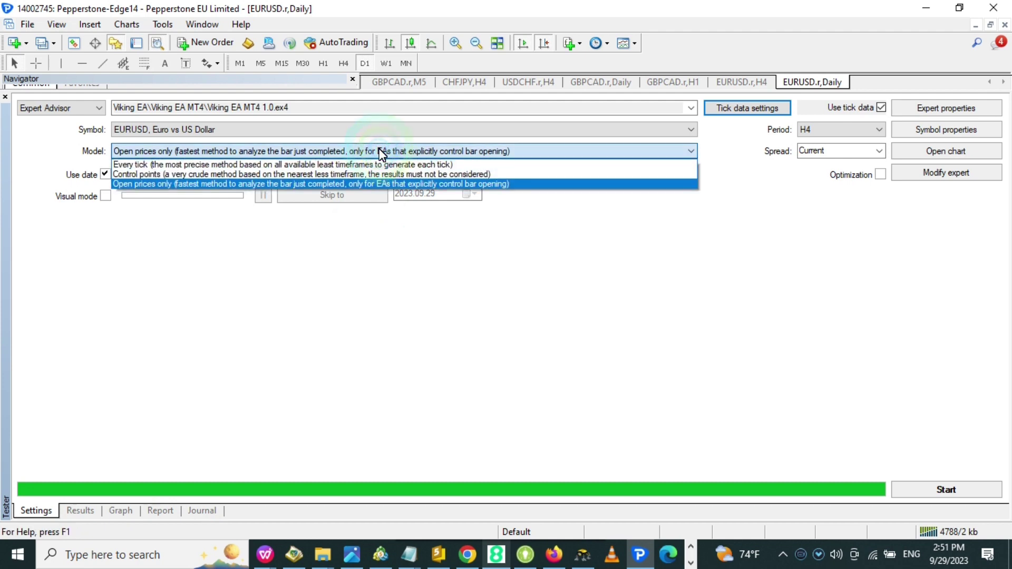
left_click(389, 184)
left_click(89, 509)
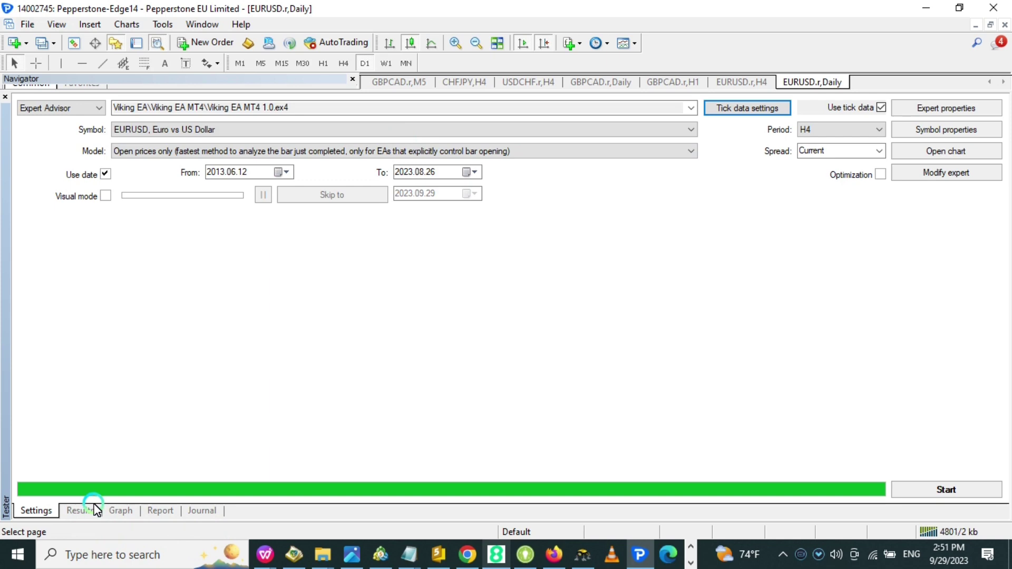
left_click(117, 511)
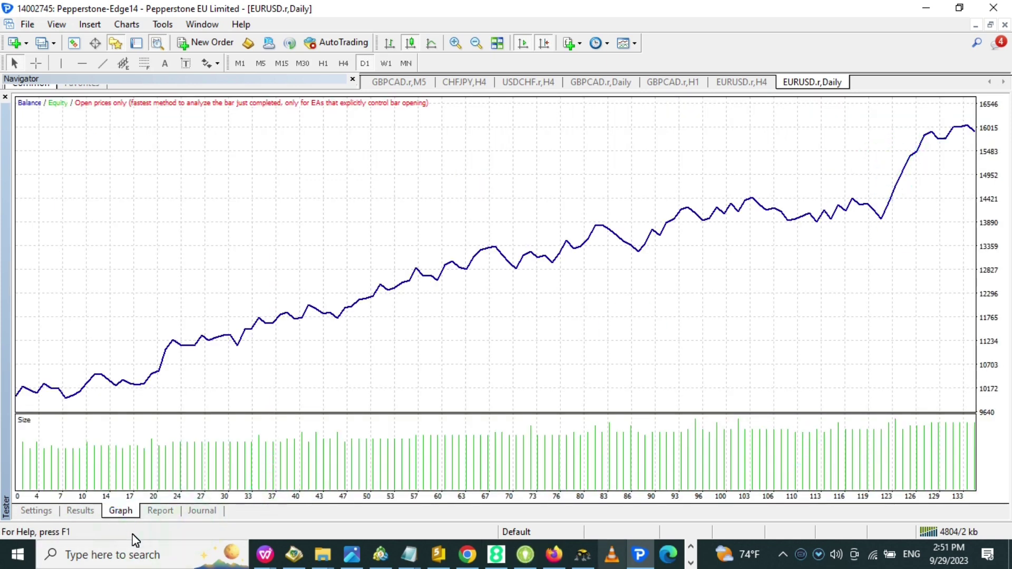
left_click(37, 510)
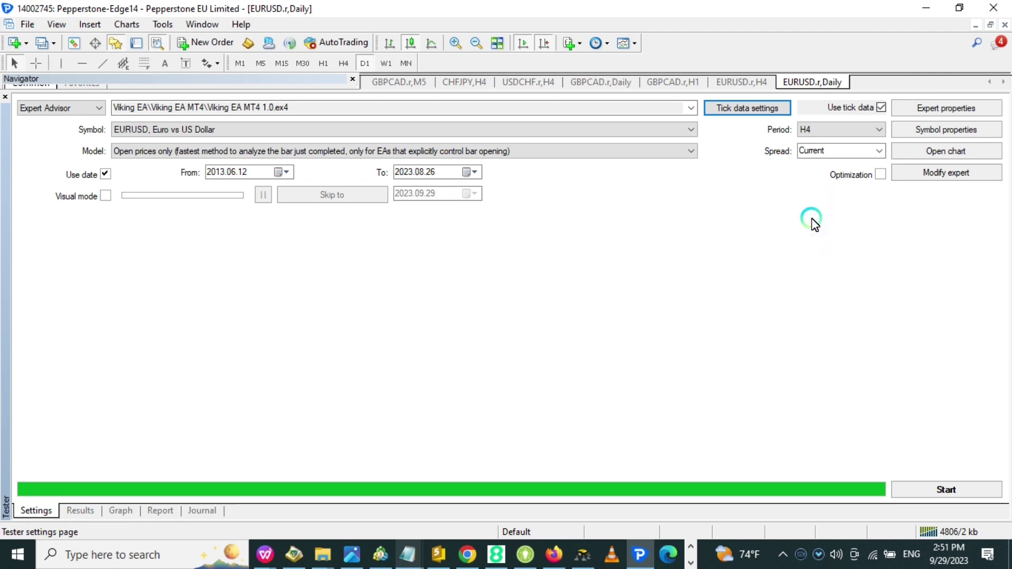
- Set inp10_VolumeRisk for long trades and inp11_VolumeRisk for short trades to 2.0 in the Viking EA inputs
left_click(949, 108)
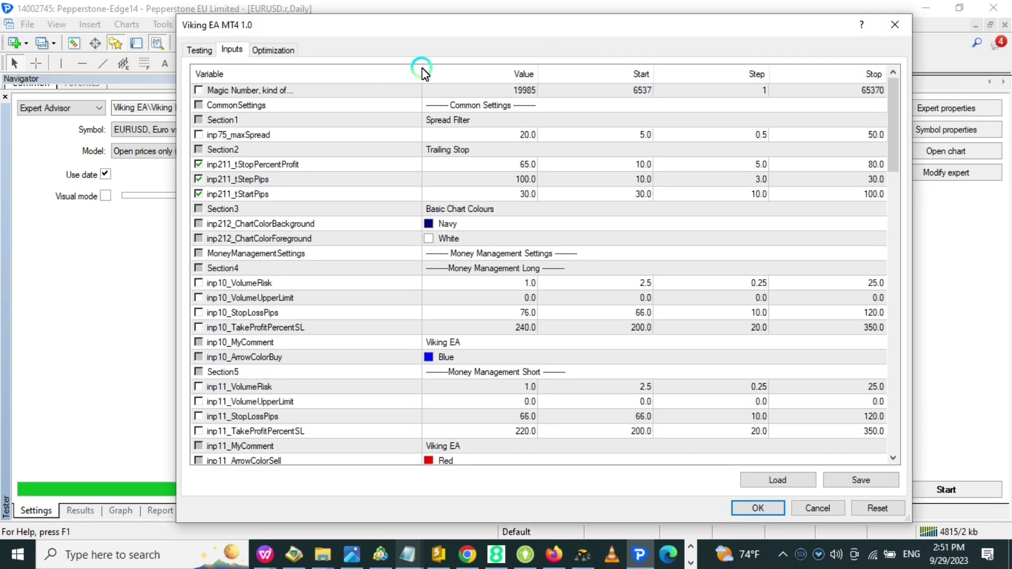
left_click(527, 193)
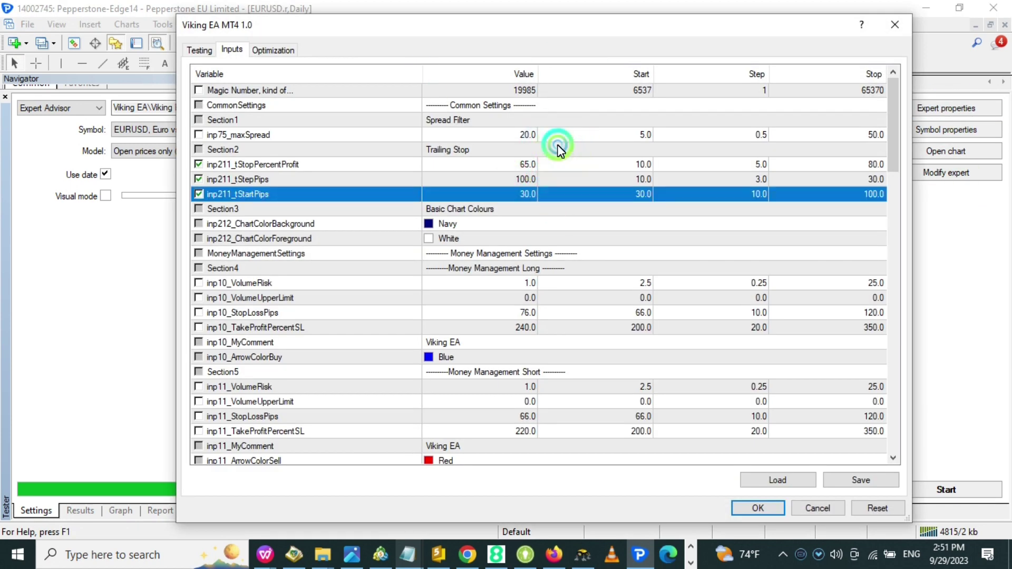
left_click(561, 152)
left_click(562, 138)
left_click(897, 109)
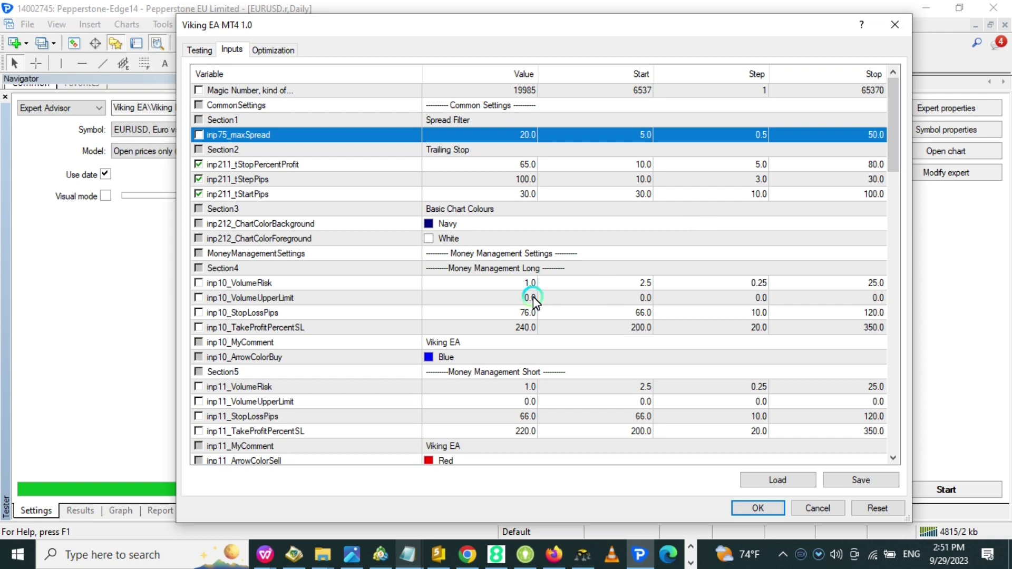
scroll(527, 291, "down", 2)
left_click(523, 194)
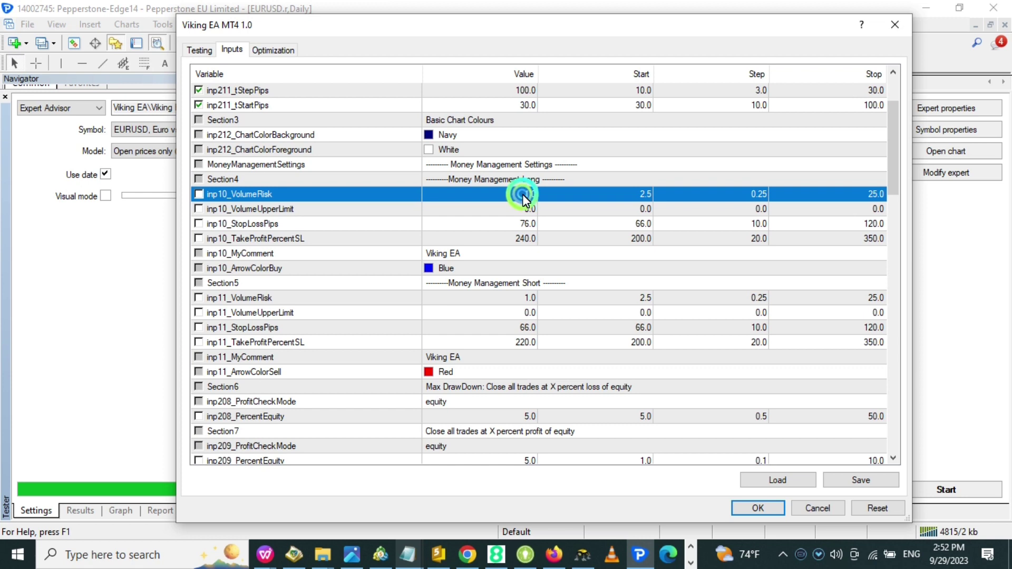
left_click(511, 298)
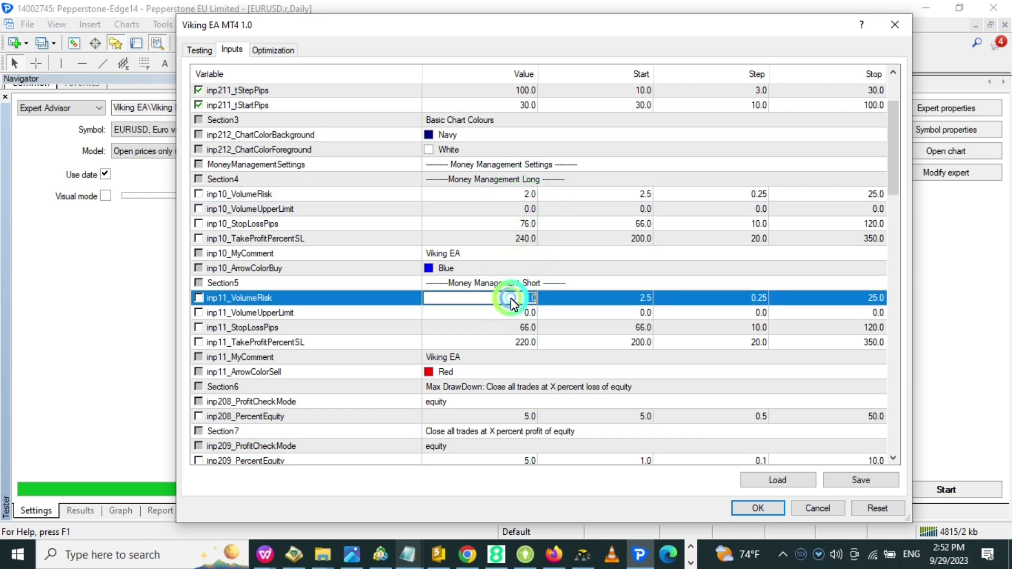
left_click(553, 358)
left_click(516, 195)
left_click(740, 507)
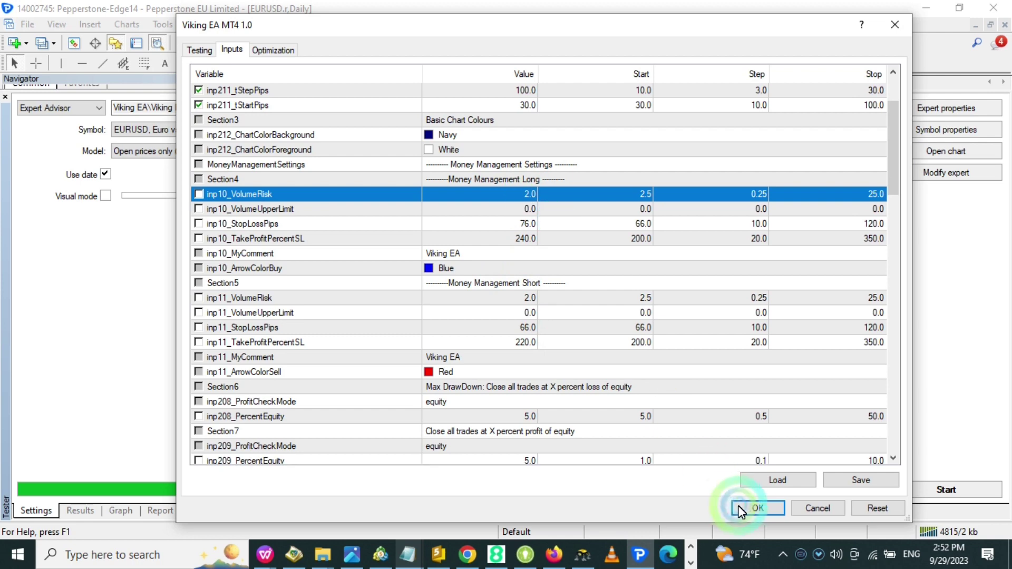
- Run the Viking EA backtest with the updated risk inputs and review its balance graph and report
left_click(922, 492)
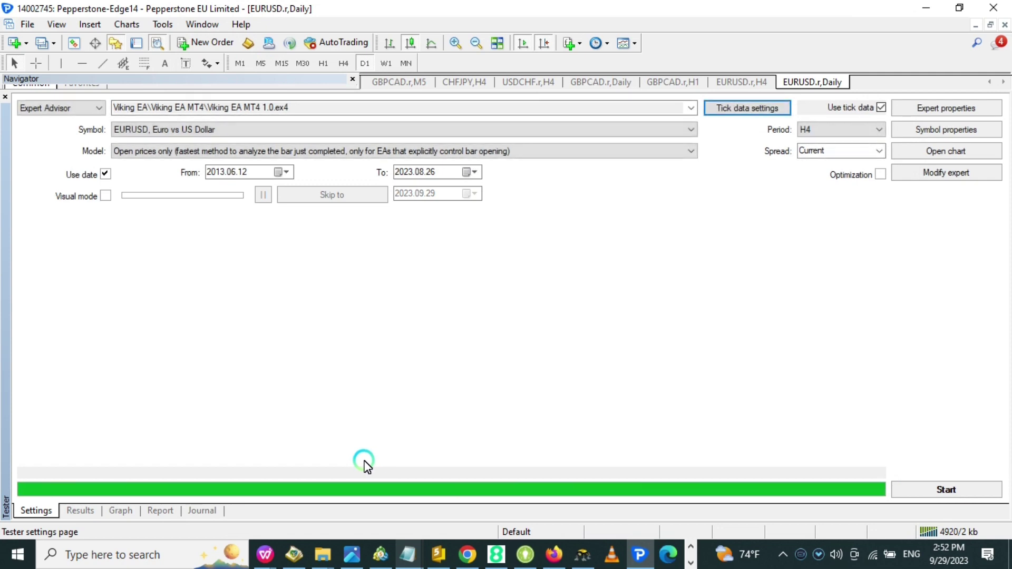
left_click(123, 511)
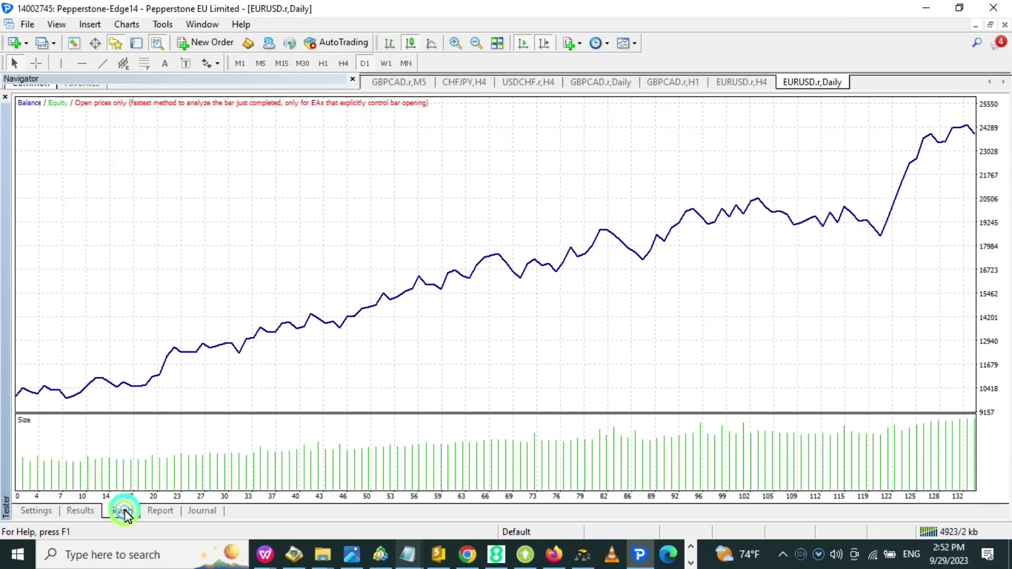
left_click(53, 510)
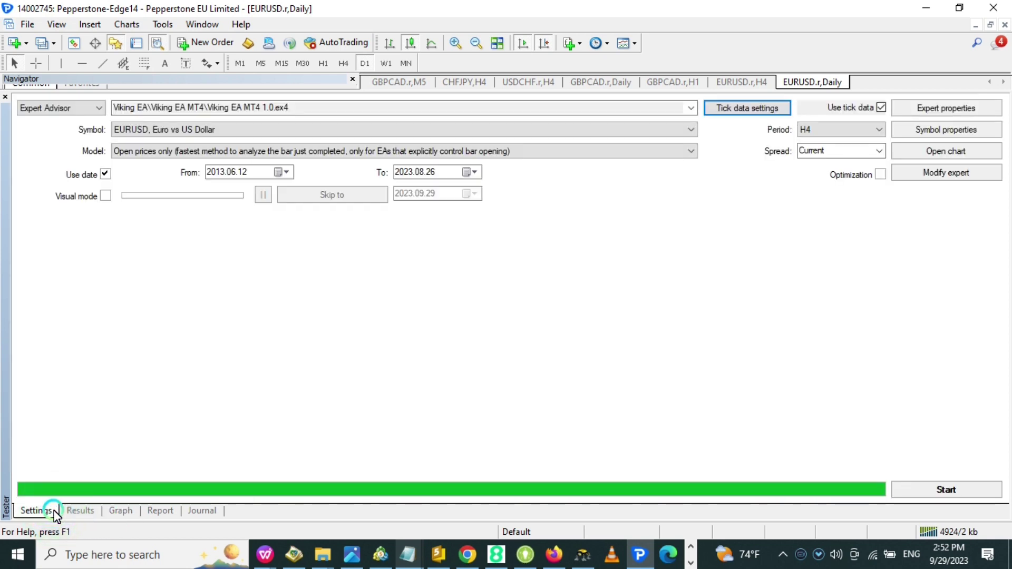
left_click(121, 511)
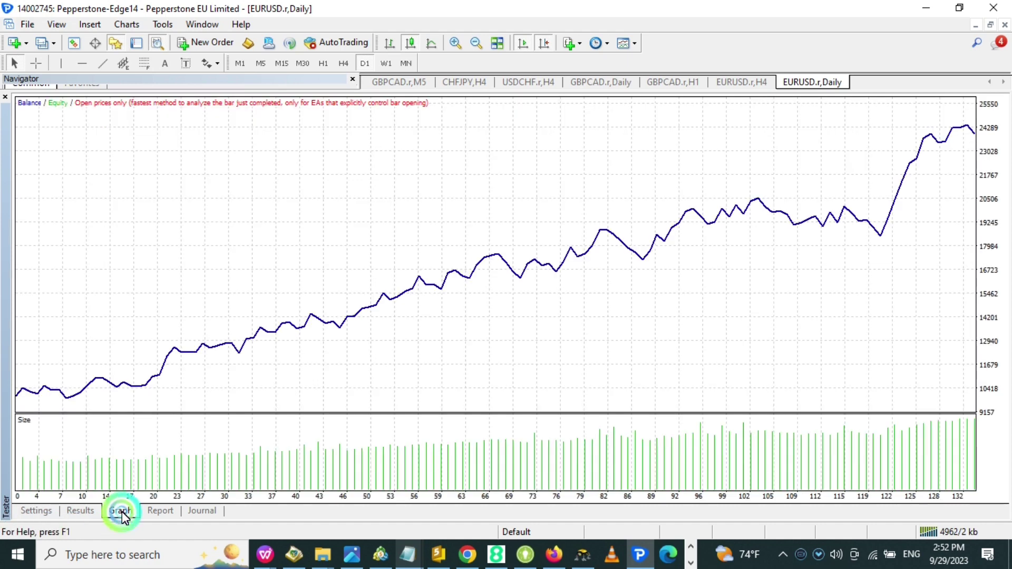
left_click(170, 512)
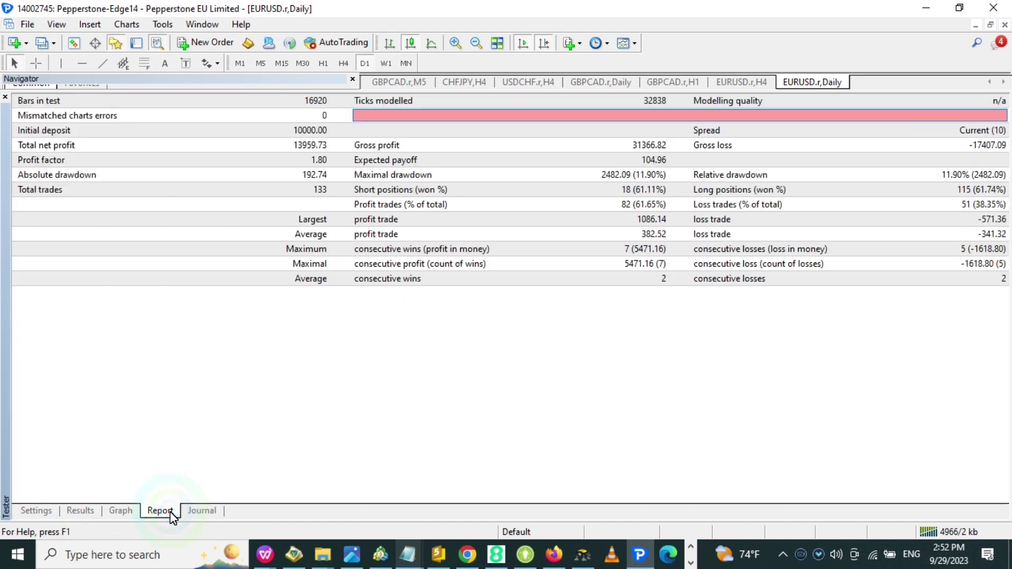
- Set the backtest's start date to 2022.09.29
left_click(46, 512)
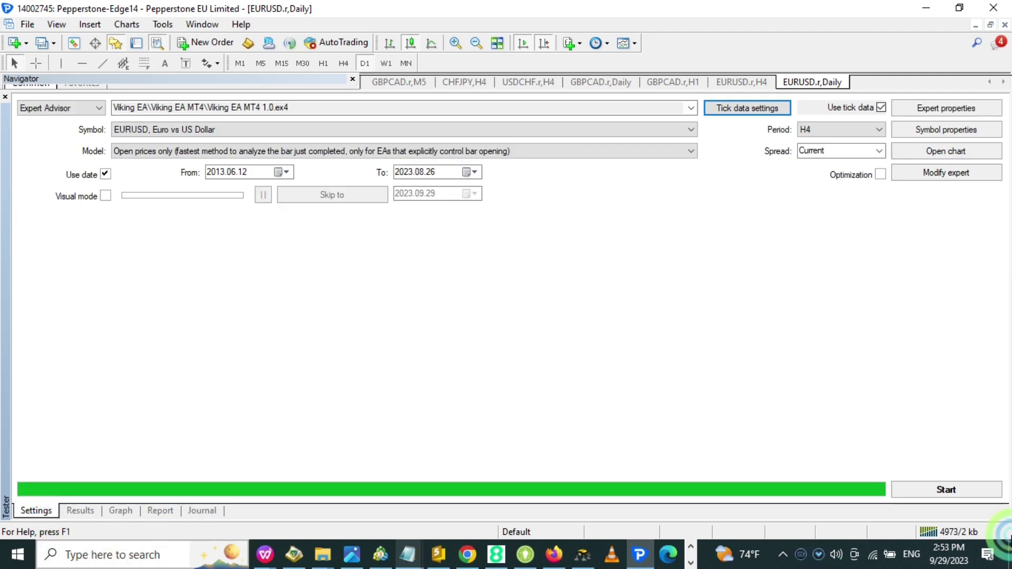
left_click(283, 172)
left_click(290, 191)
left_click(290, 191)
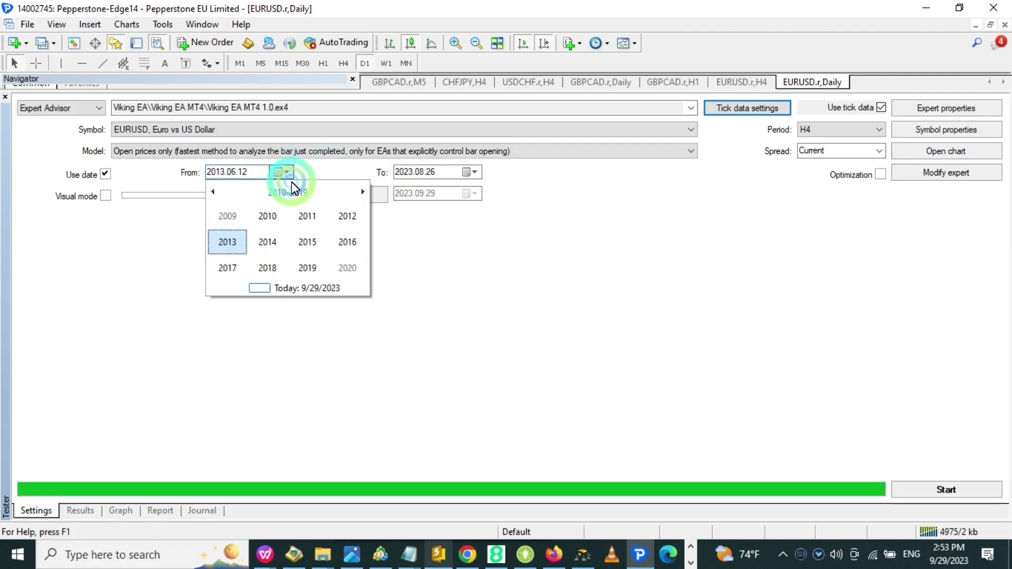
left_click(362, 192)
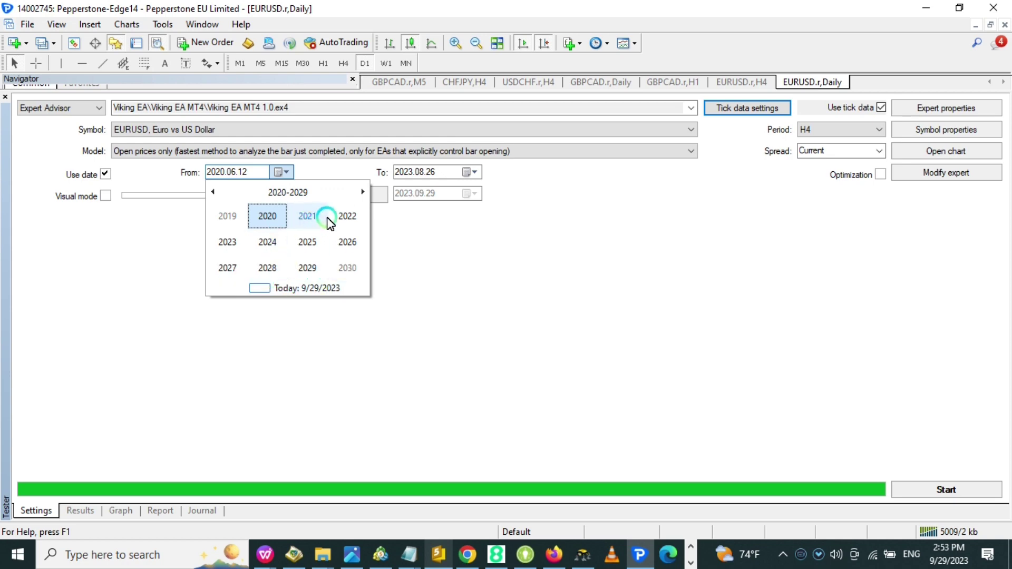
left_click(347, 216)
left_click(226, 268)
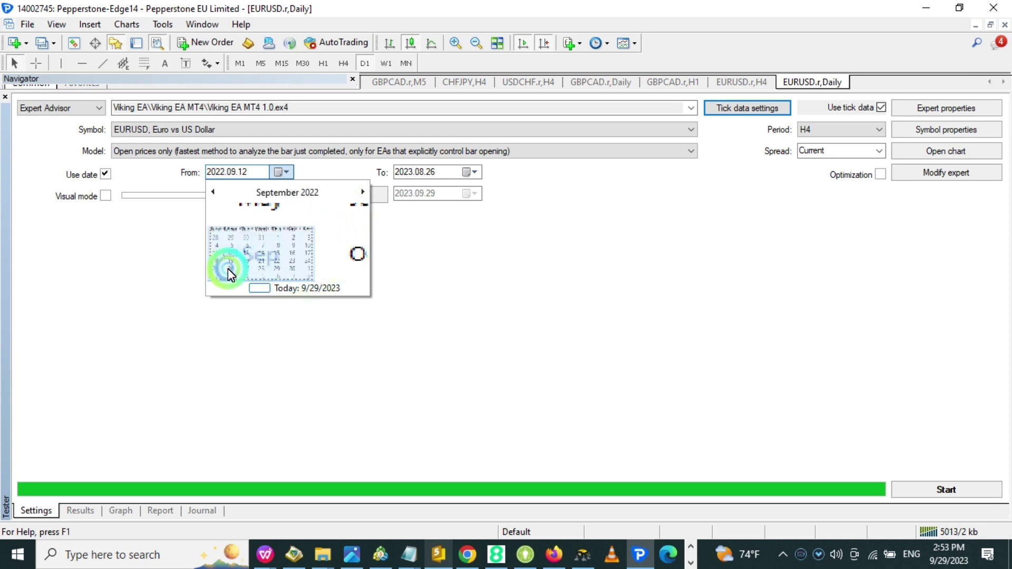
left_click(279, 267)
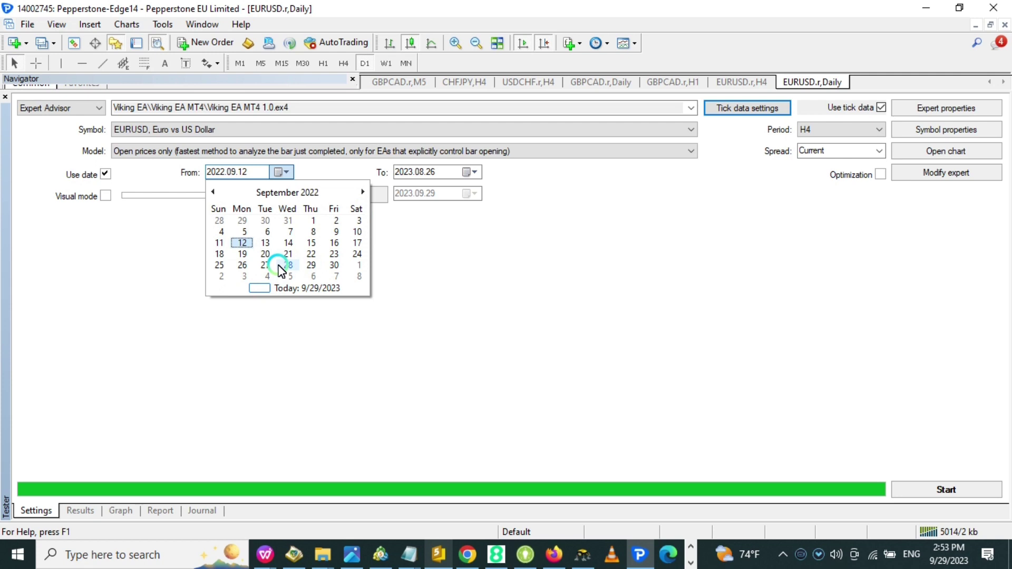
left_click(311, 265)
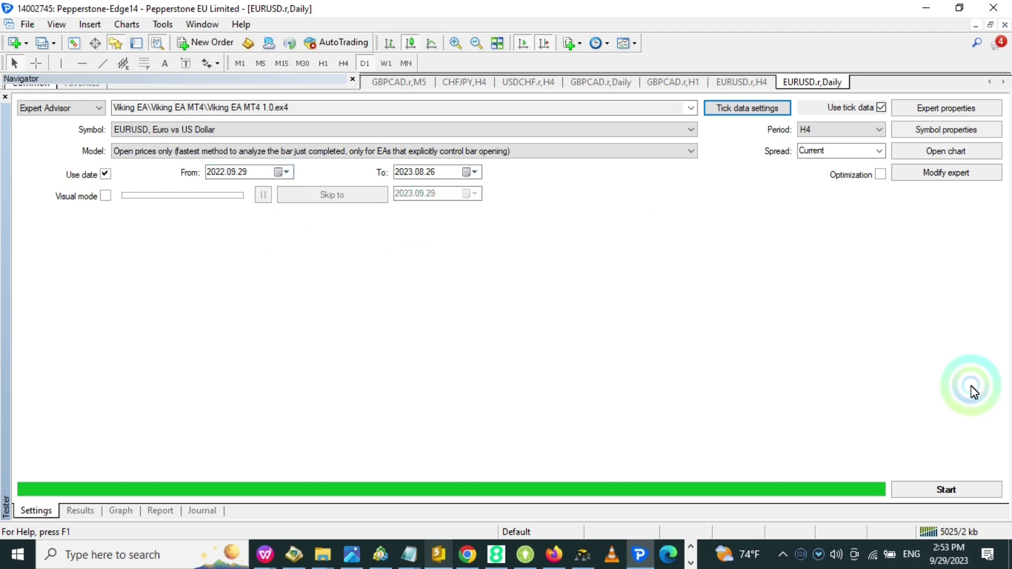
- Run the backtest over the shortened period and review its balance graph, trade results and report
left_click(971, 487)
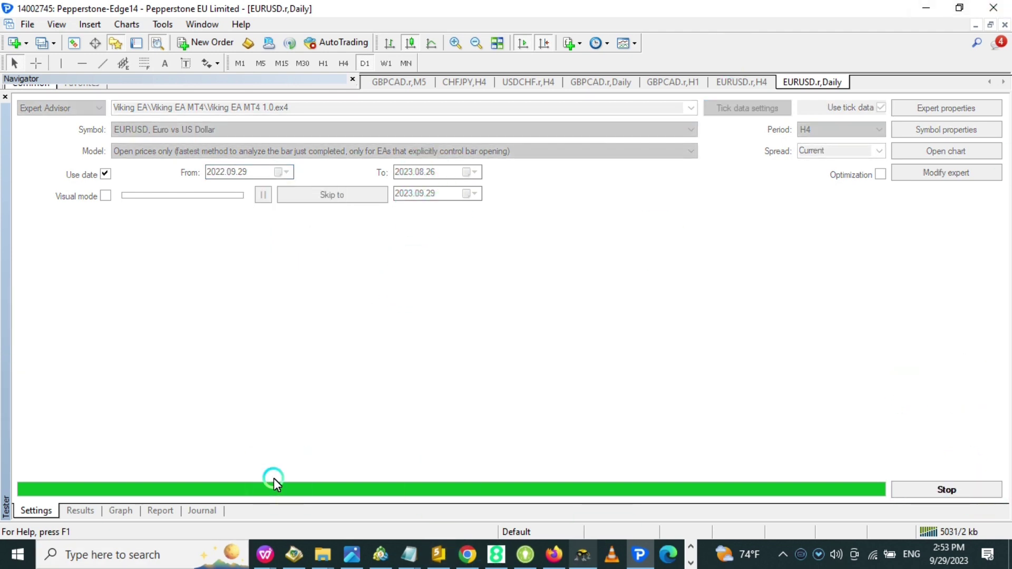
left_click(122, 509)
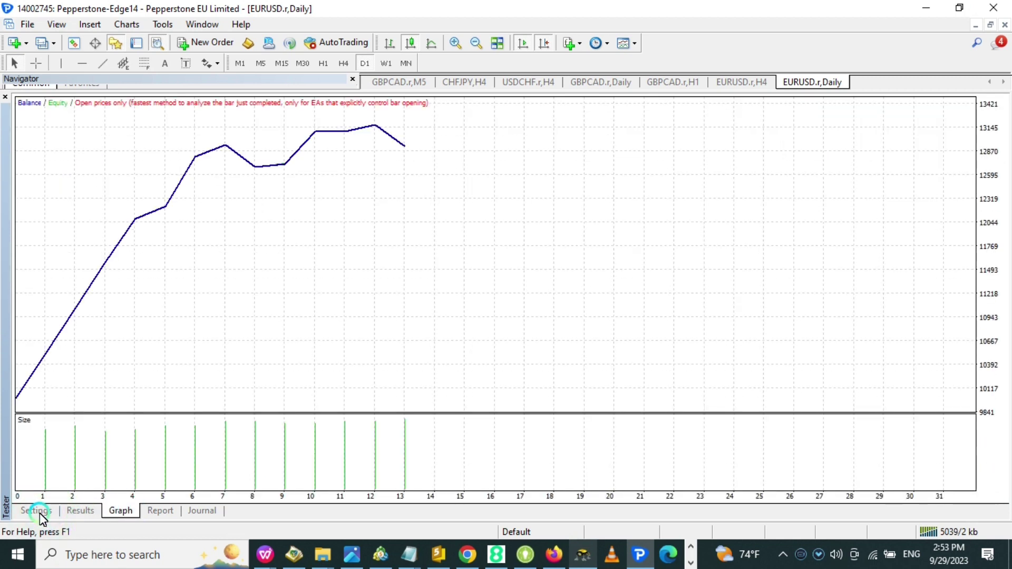
left_click(72, 511)
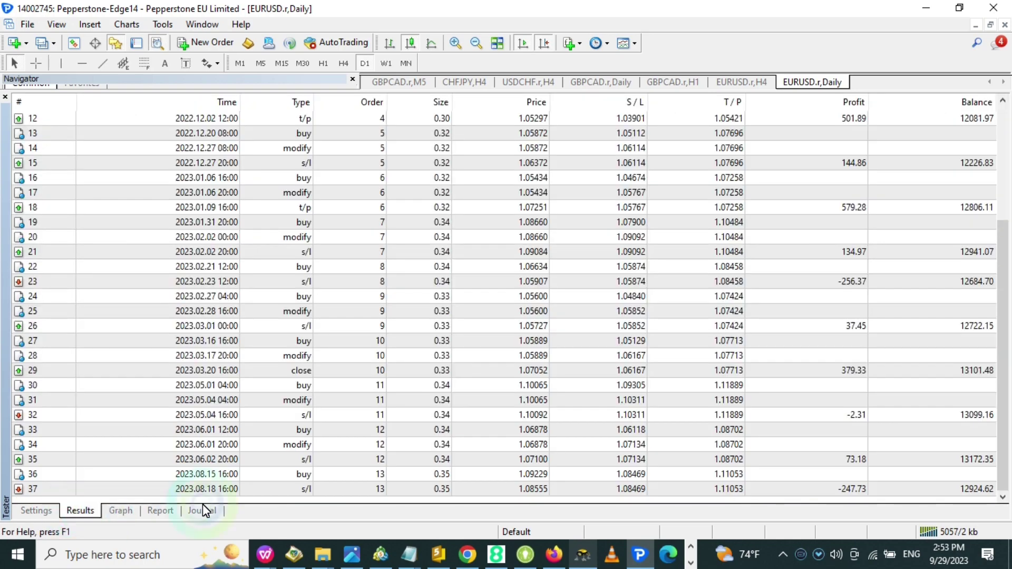
scroll(418, 334, "up", 4)
scroll(406, 353, "down", 4)
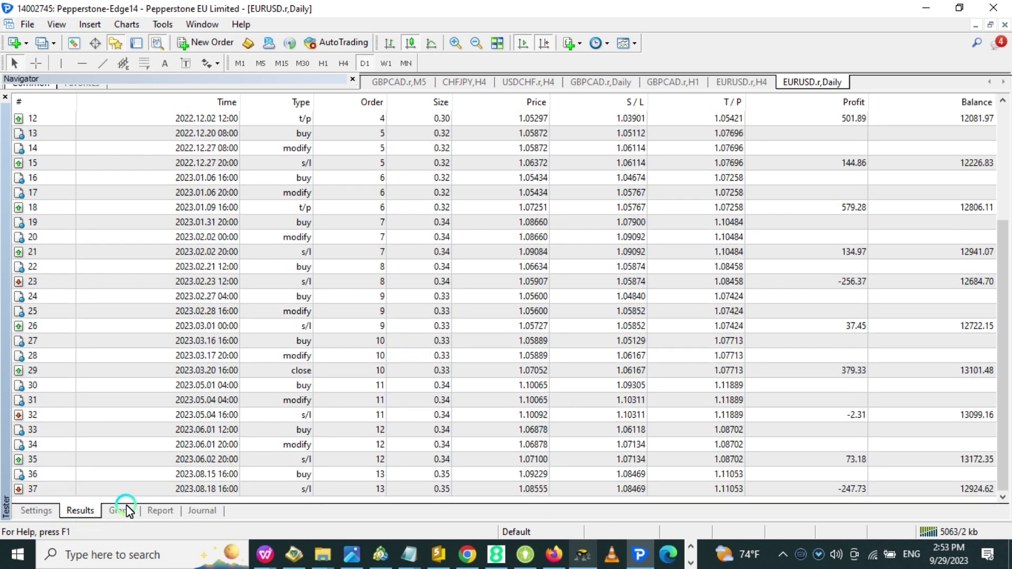
left_click(161, 510)
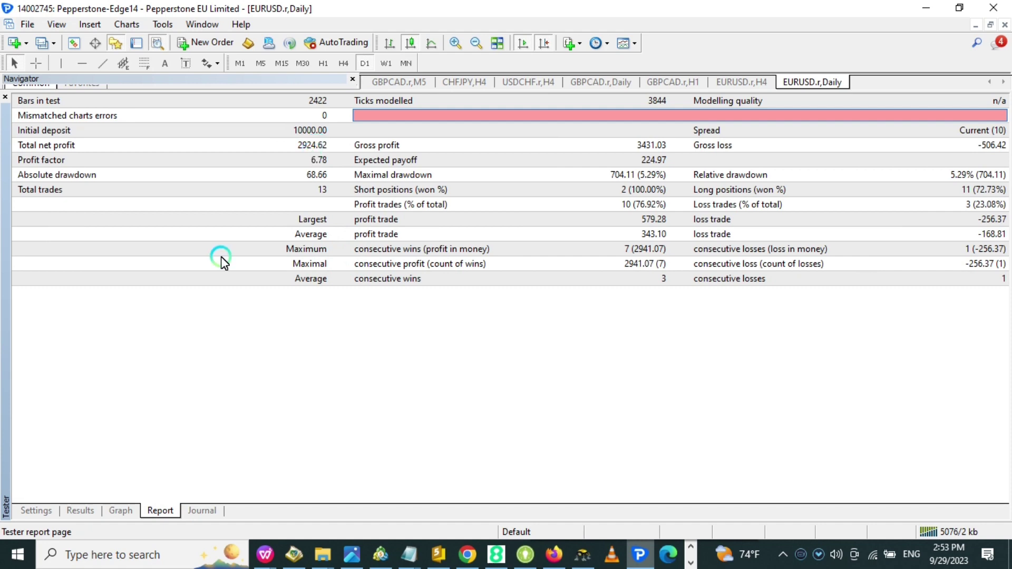
left_click(40, 511)
left_click(123, 513)
- Change the modelling method to Every tick and start the backtest
left_click(49, 512)
left_click(470, 152)
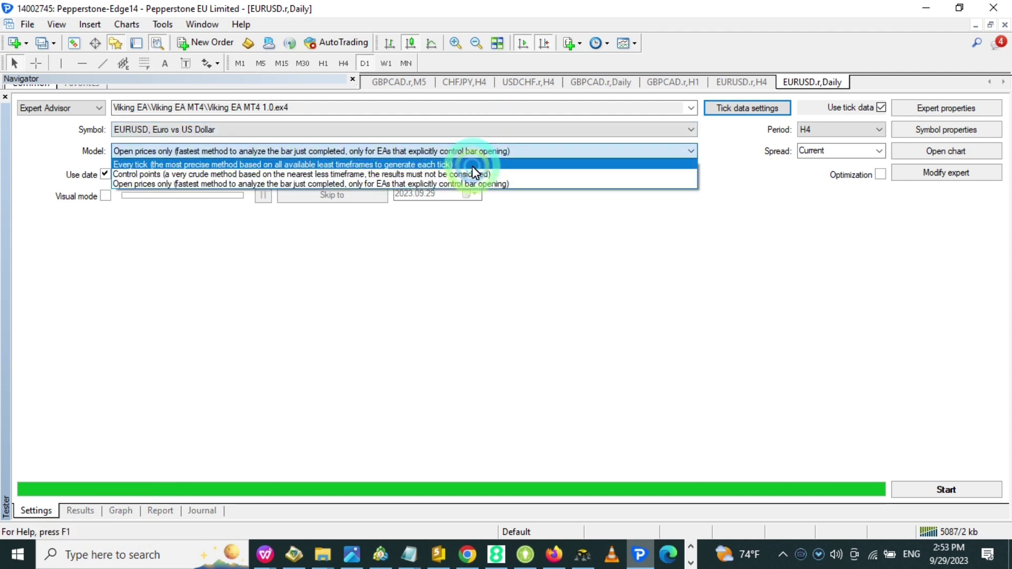
left_click(473, 166)
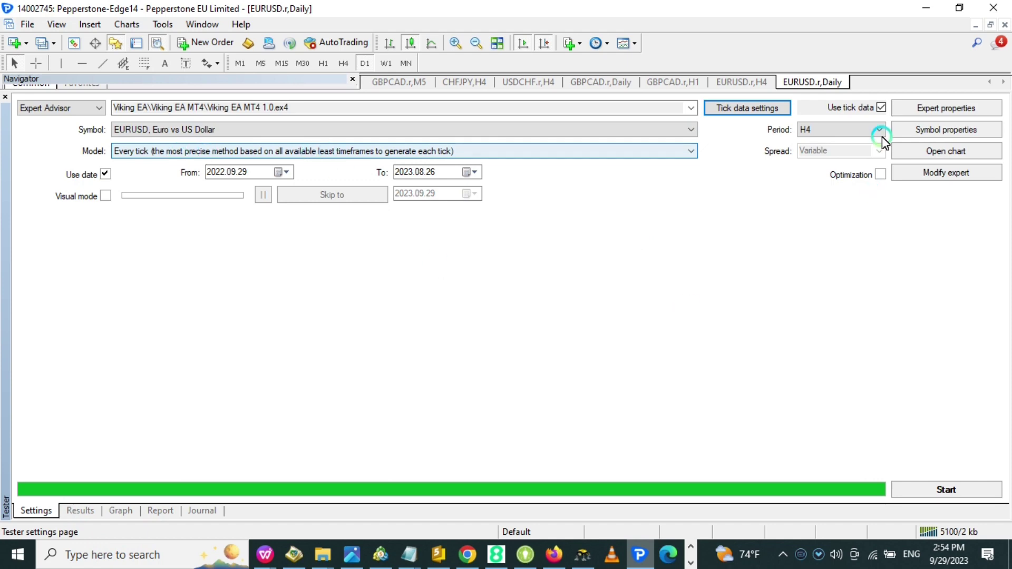
left_click(943, 490)
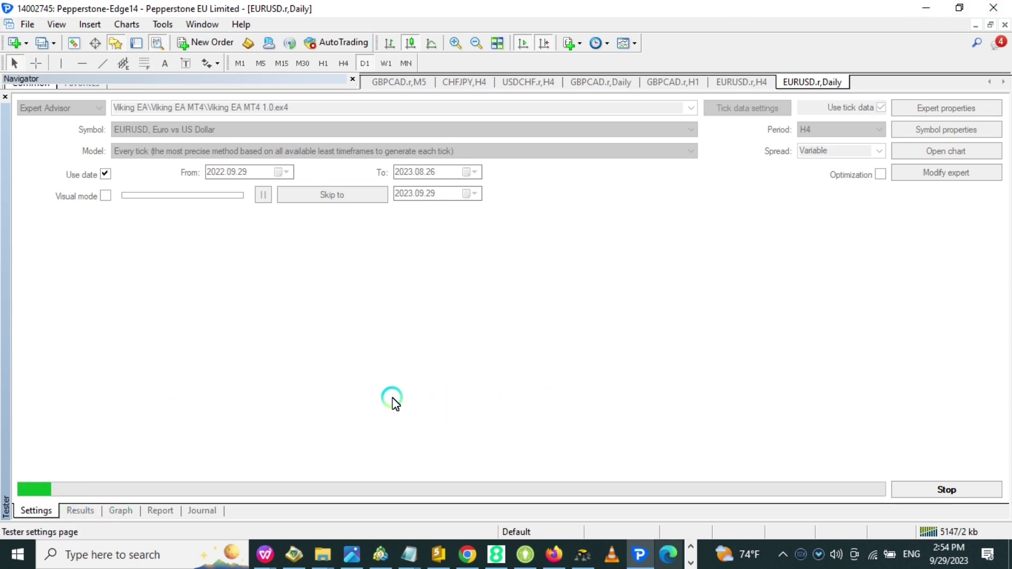
- Monitor the running every-tick backtest by checking its progress, trade results and balance graph
left_click(91, 512)
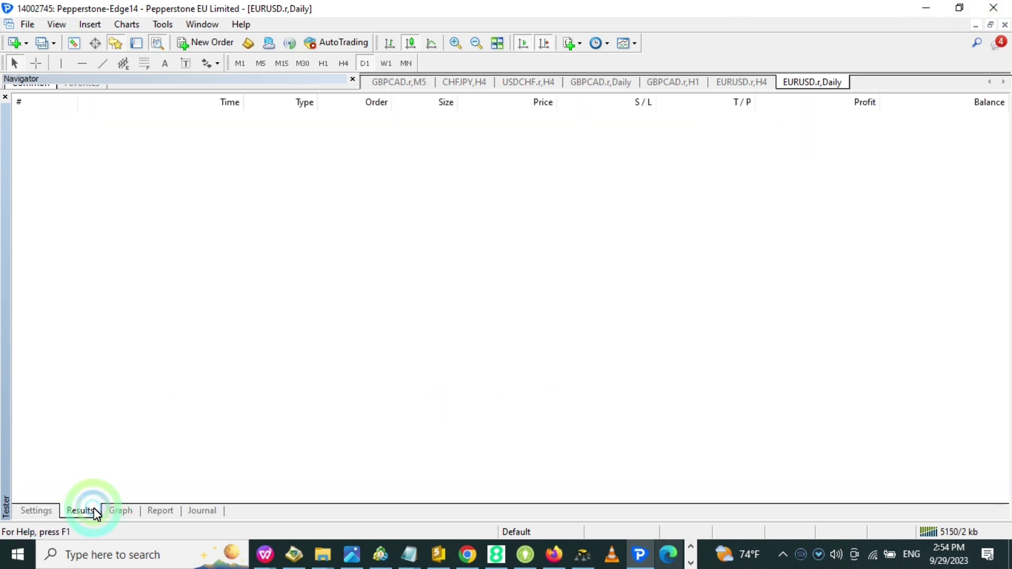
left_click(55, 511)
left_click(92, 512)
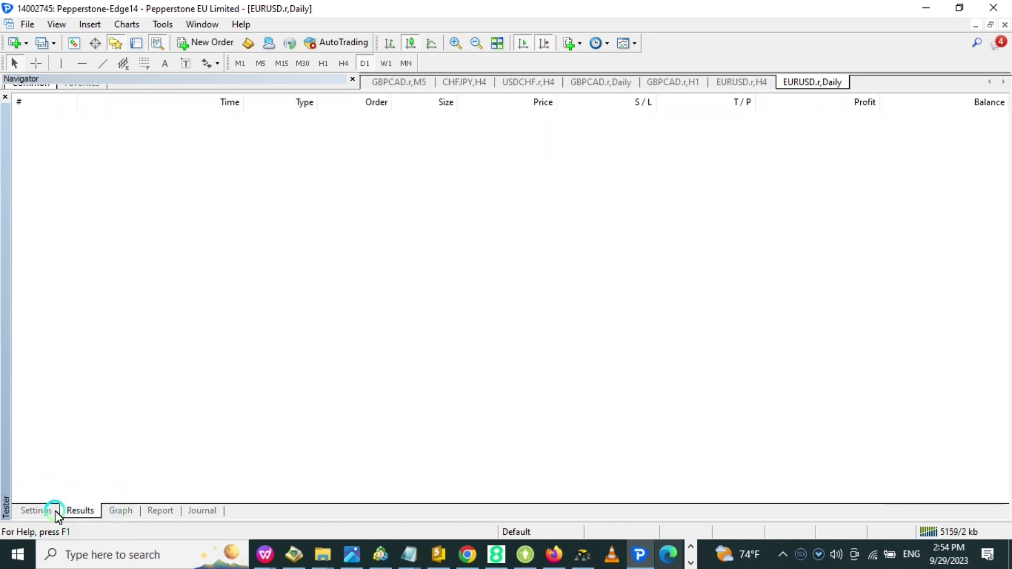
left_click(51, 512)
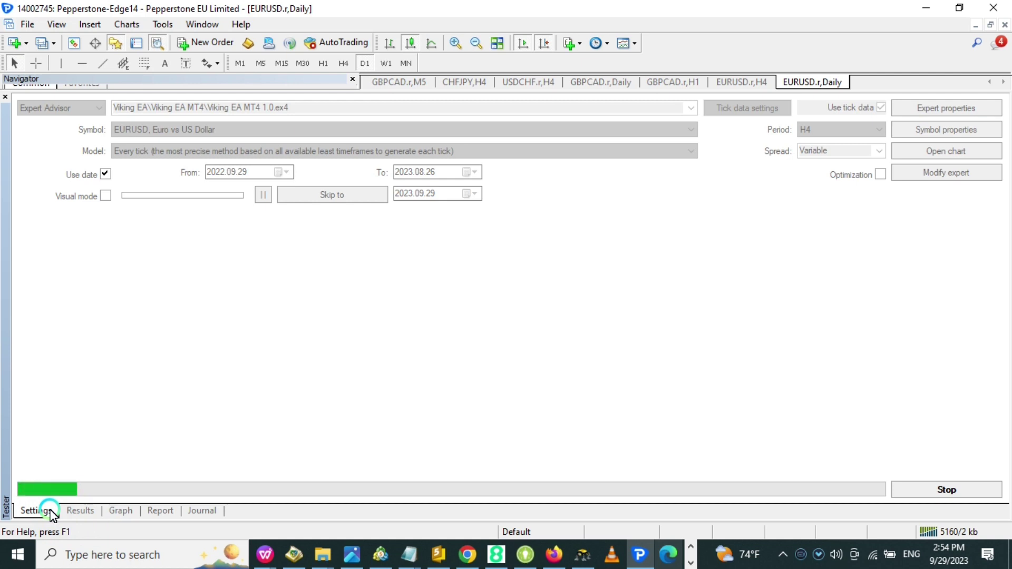
left_click(72, 510)
left_click(55, 510)
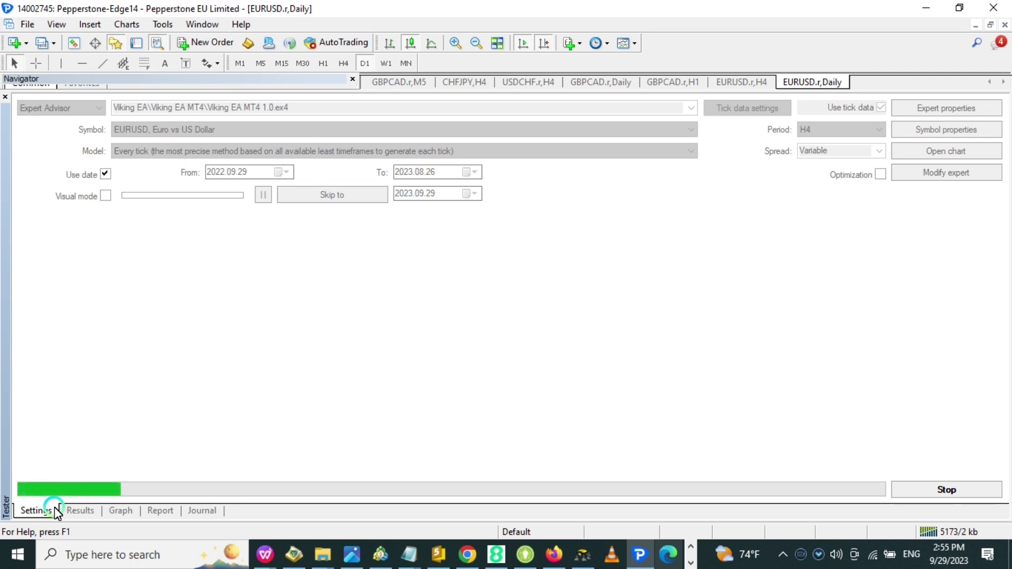
left_click(79, 510)
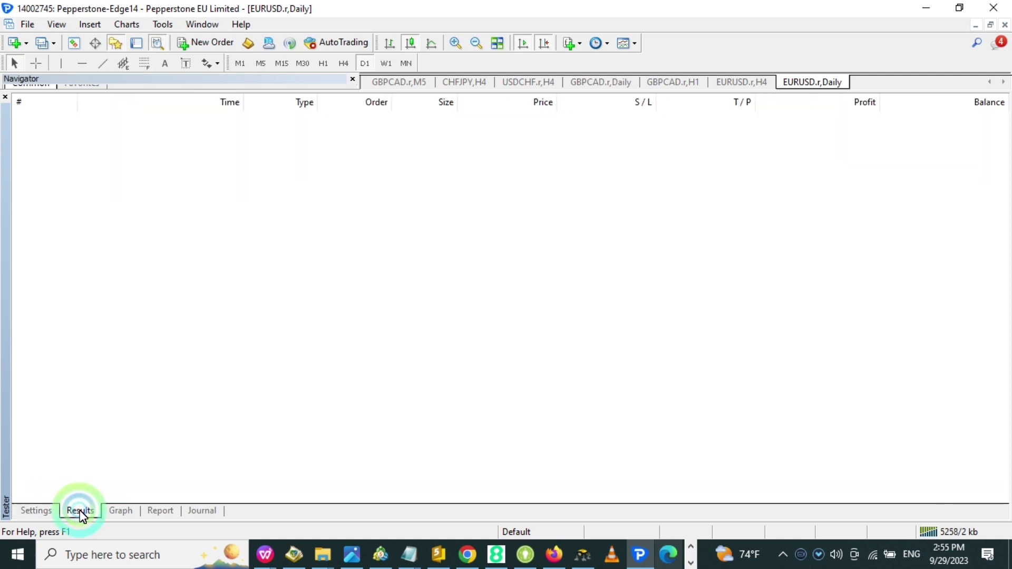
left_click(121, 511)
left_click(79, 510)
left_click(36, 510)
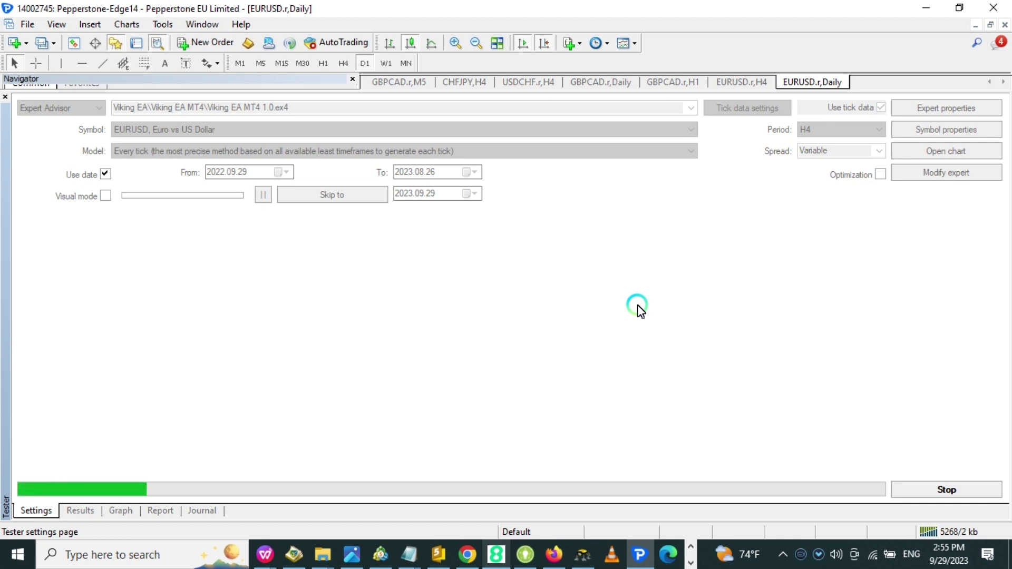
left_click(117, 510)
left_click(49, 509)
left_click(84, 511)
left_click(120, 511)
left_click(56, 512)
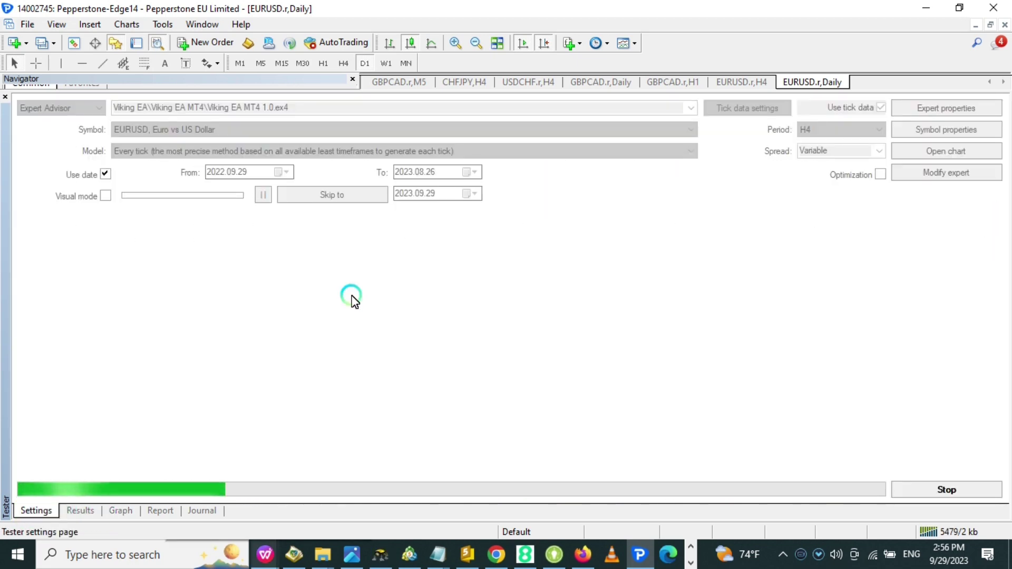
- Examine the first trades of the running backtest, from the opening sell order to the take-profit close of order 3
left_click(95, 510)
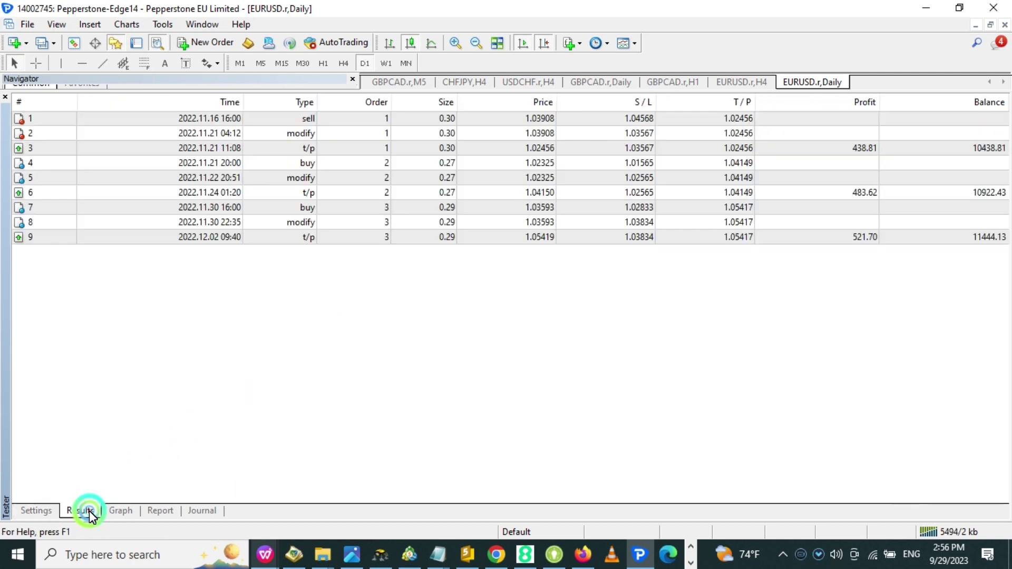
left_click(865, 119)
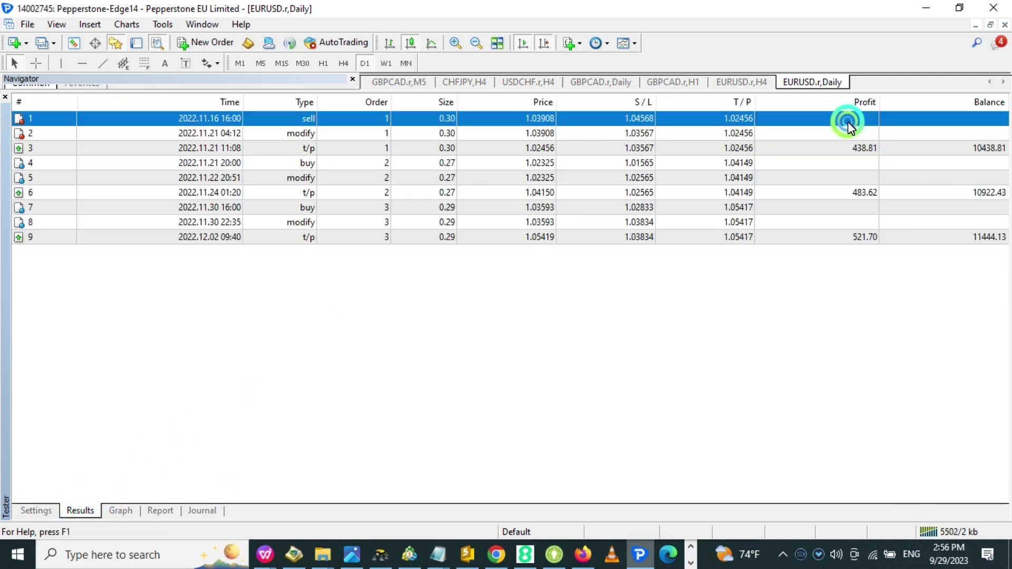
left_click(304, 120)
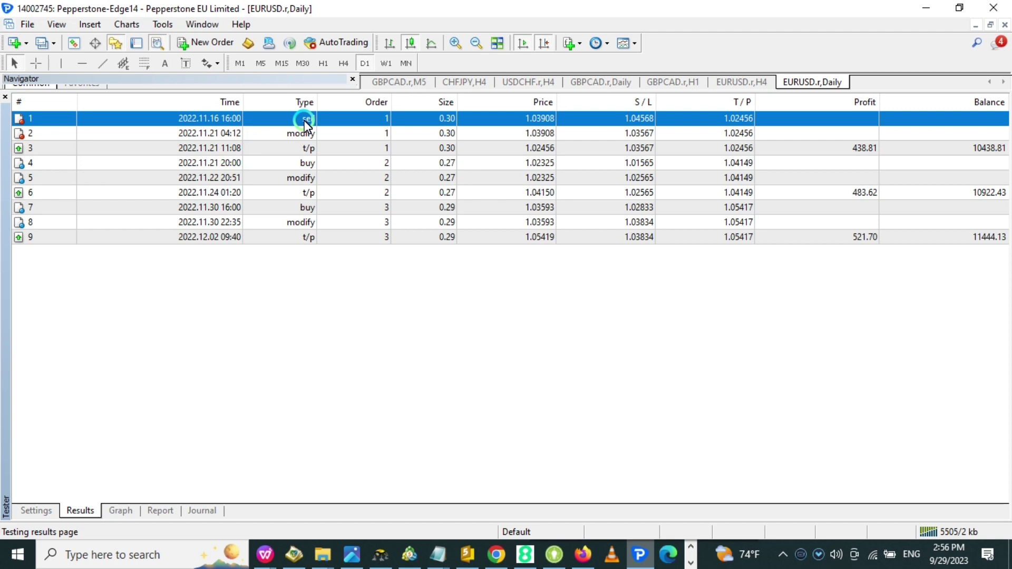
left_click(806, 239)
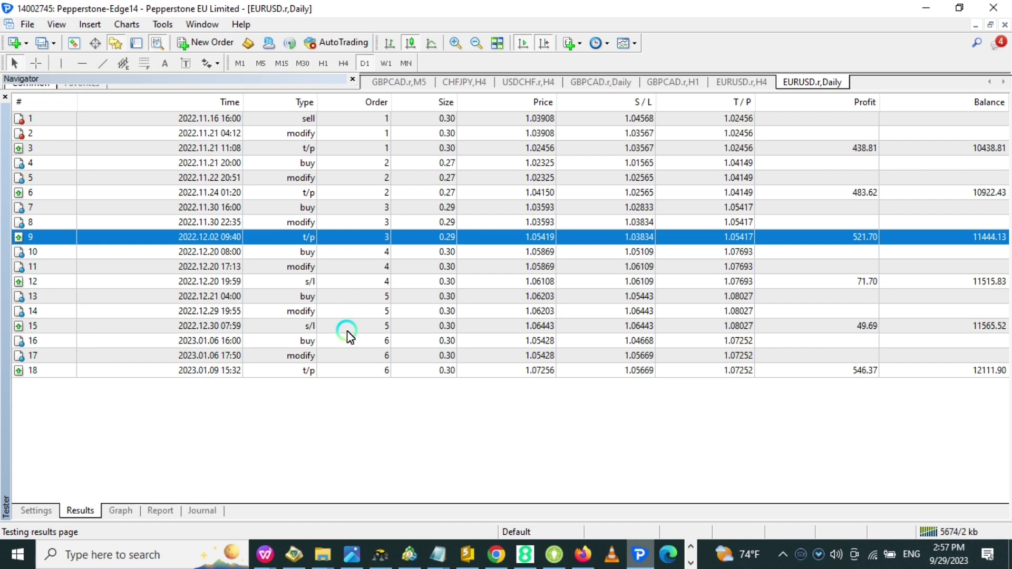
- Compare the every-tick test's progress with its list of trades through January 2023
left_click(24, 510)
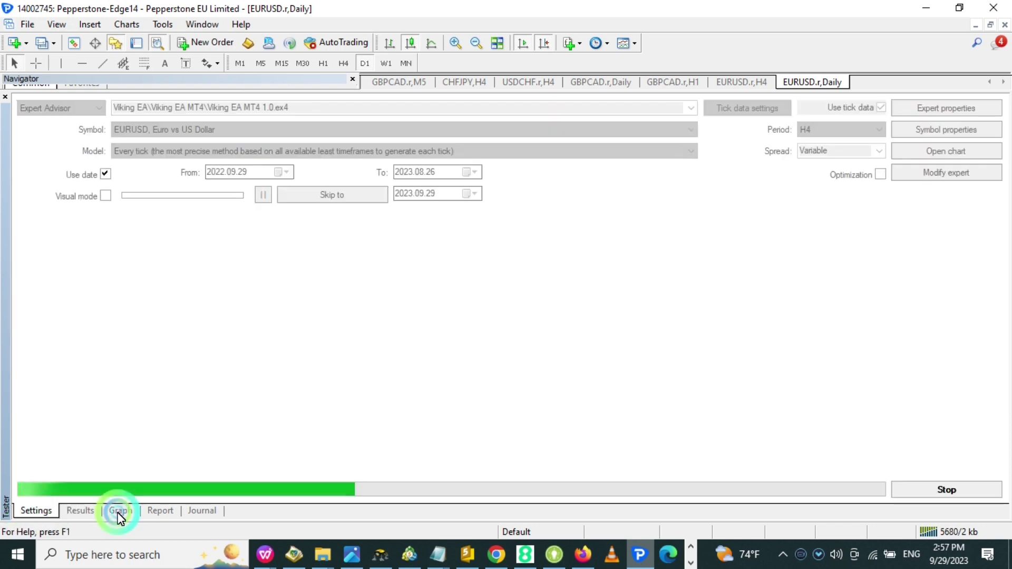
left_click(94, 511)
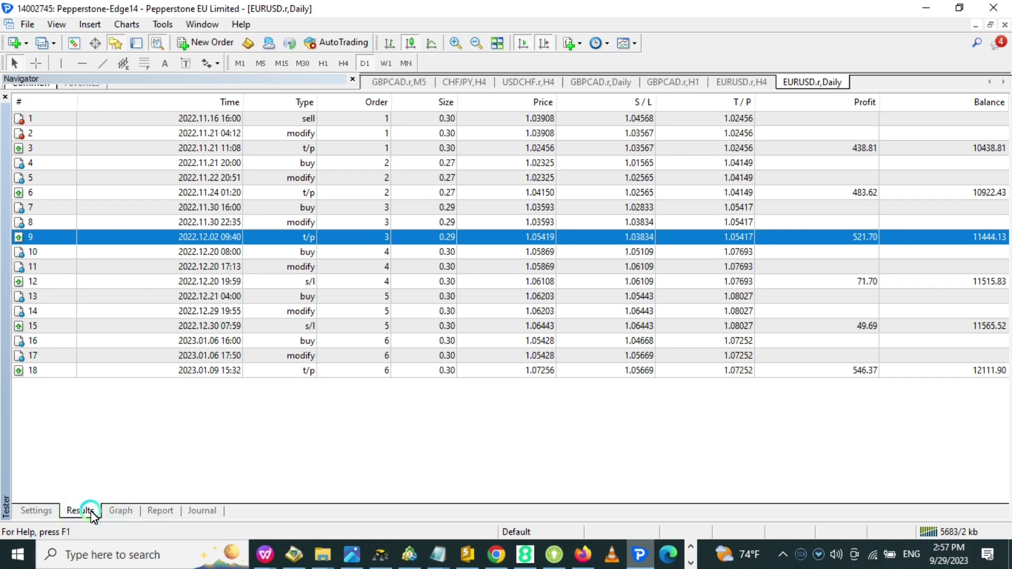
left_click(135, 509)
left_click(44, 510)
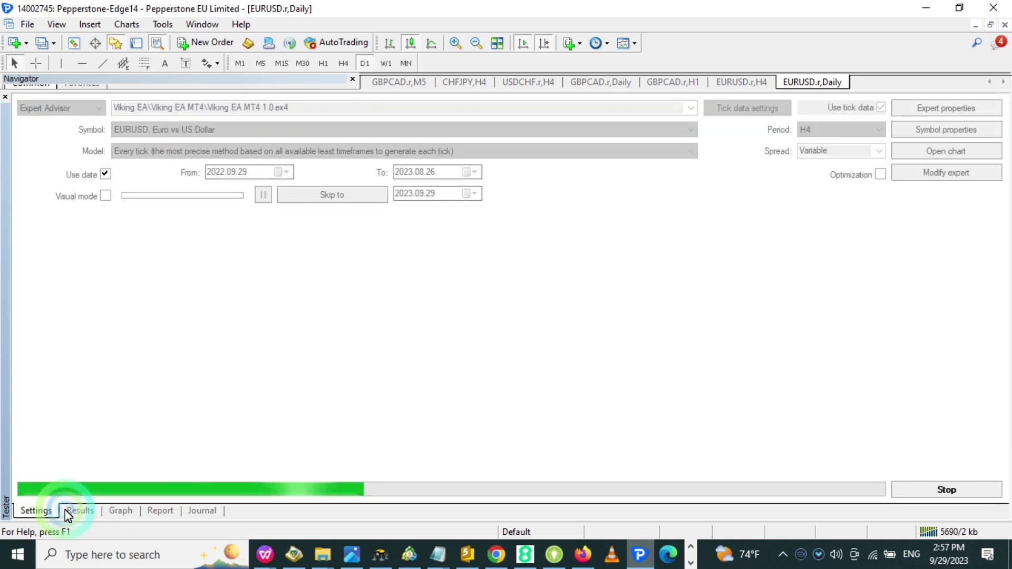
left_click(65, 511)
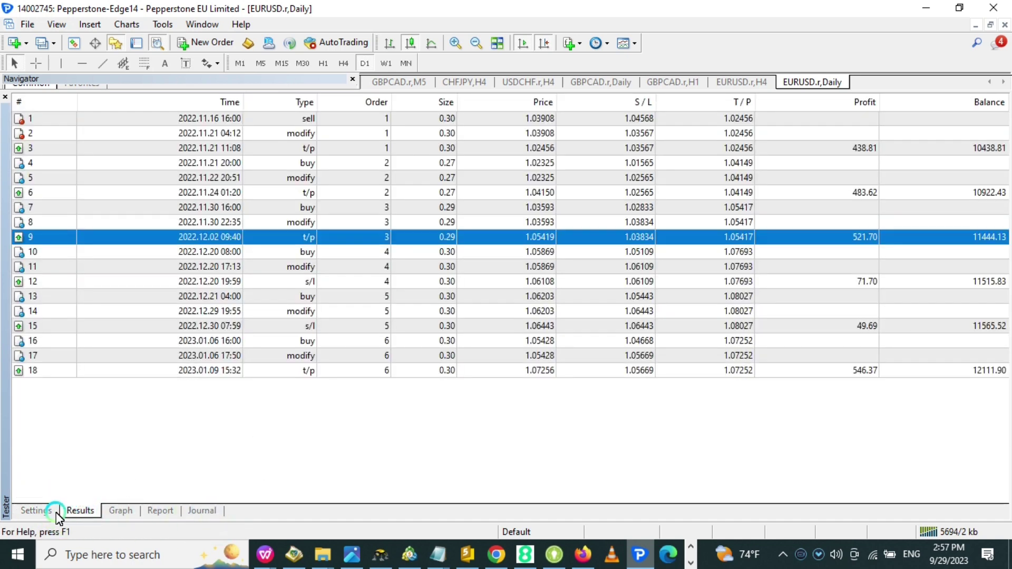
left_click(56, 512)
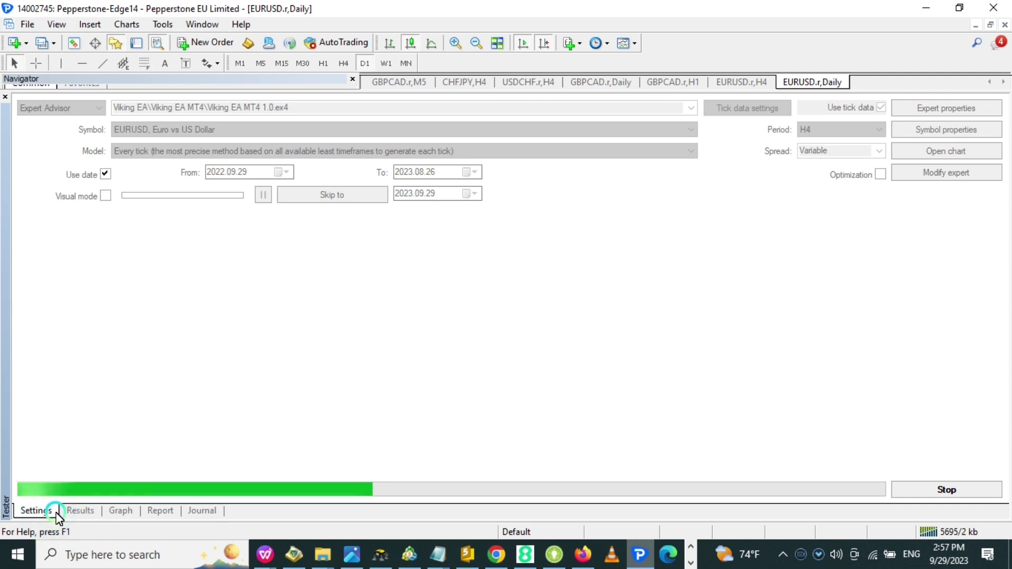
- Check the running every-tick test's progress, balance graph and trades up to the stop-loss close of order 7
left_click(87, 510)
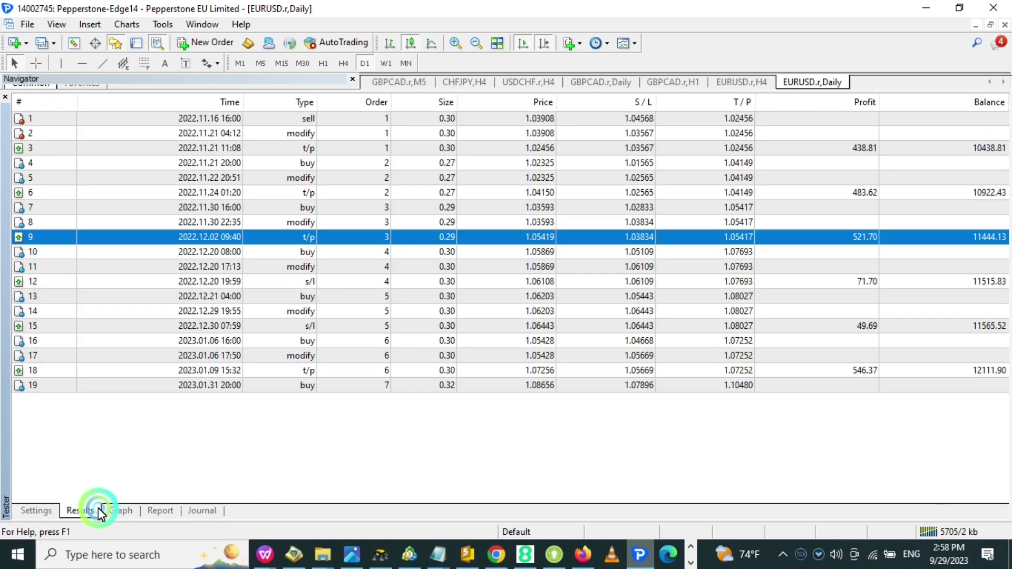
left_click(32, 509)
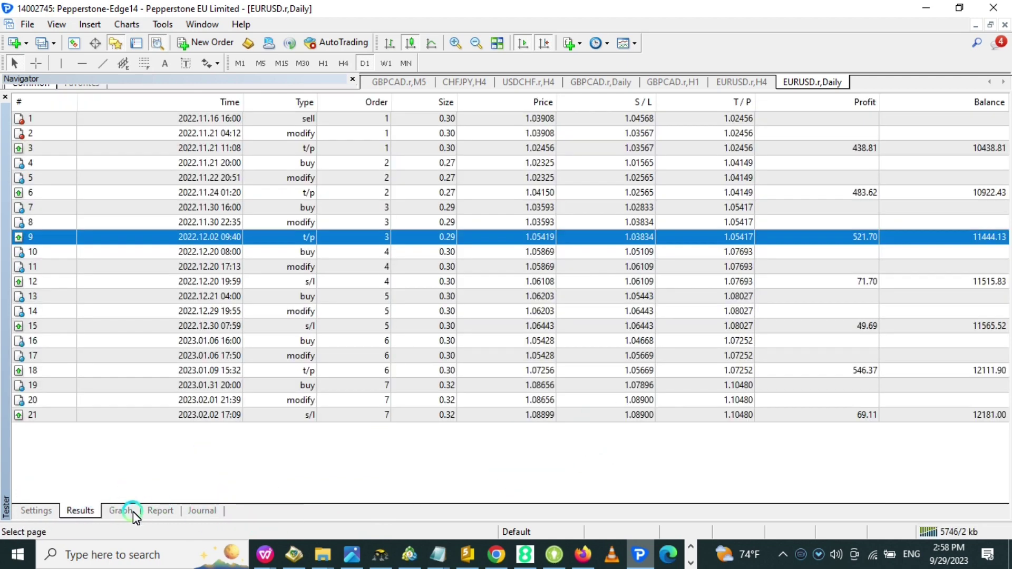
left_click(120, 510)
left_click(42, 514)
left_click(79, 511)
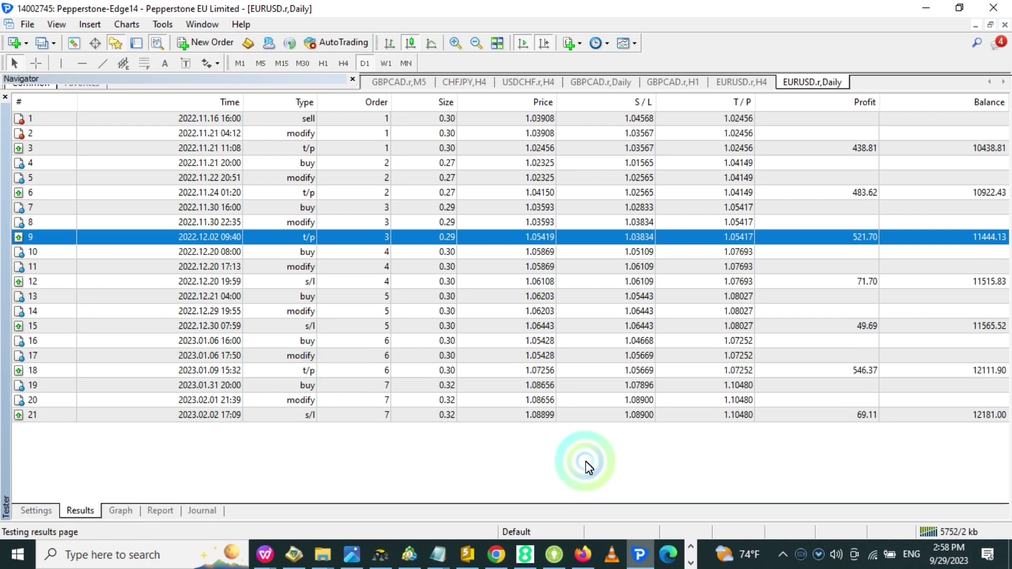
left_click(624, 427)
left_click(624, 415)
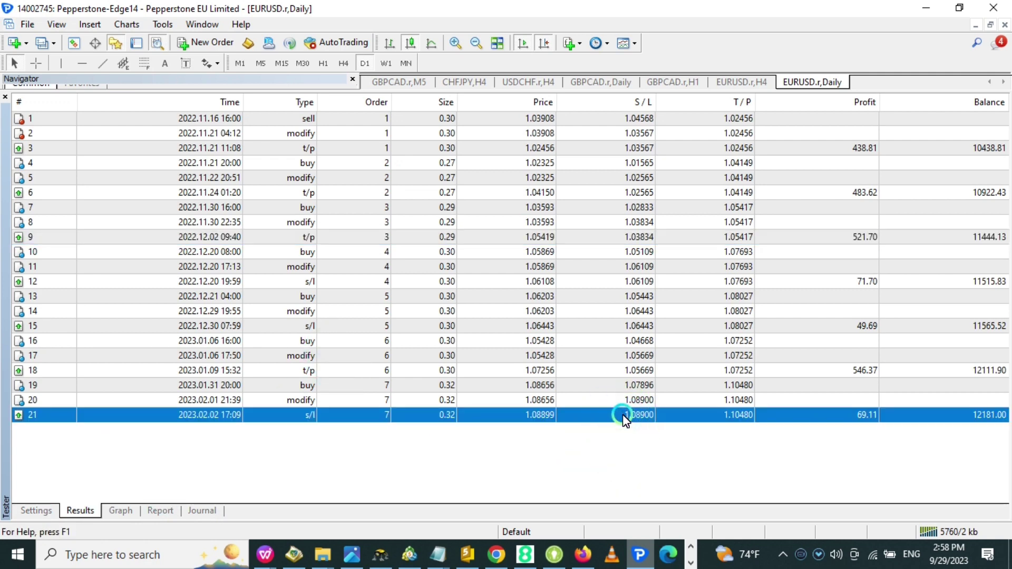
left_click(42, 512)
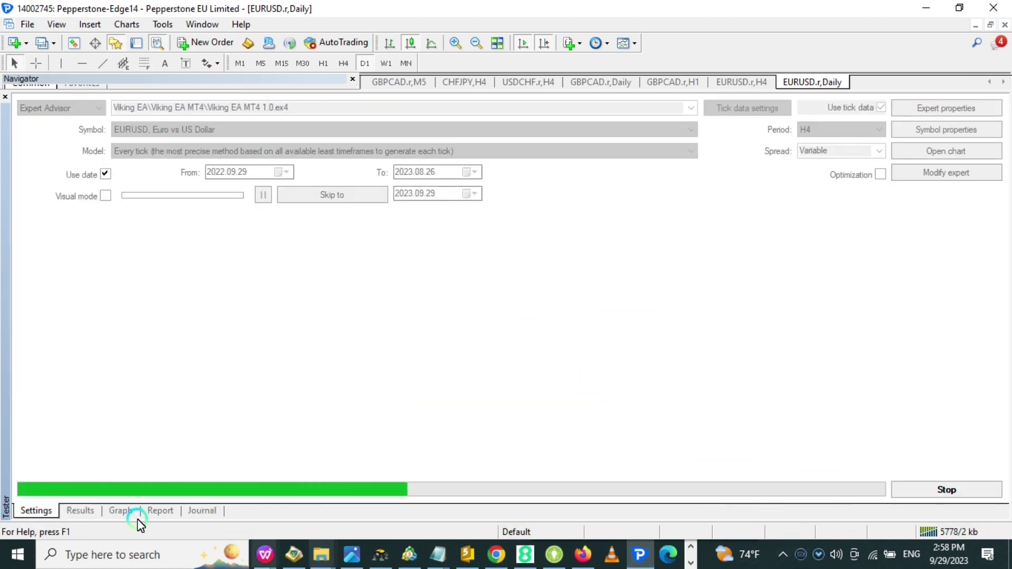
left_click(80, 511)
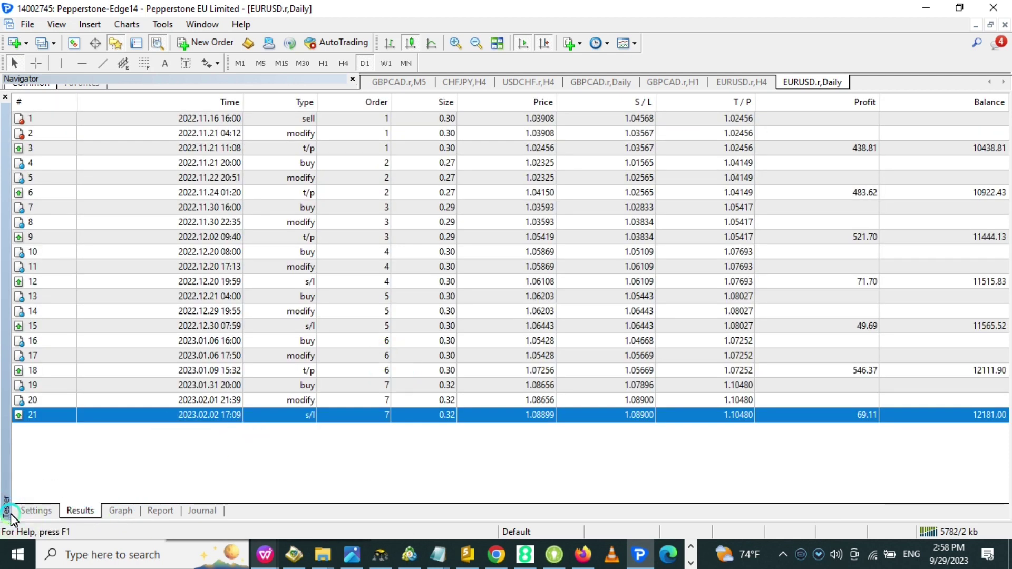
left_click(38, 511)
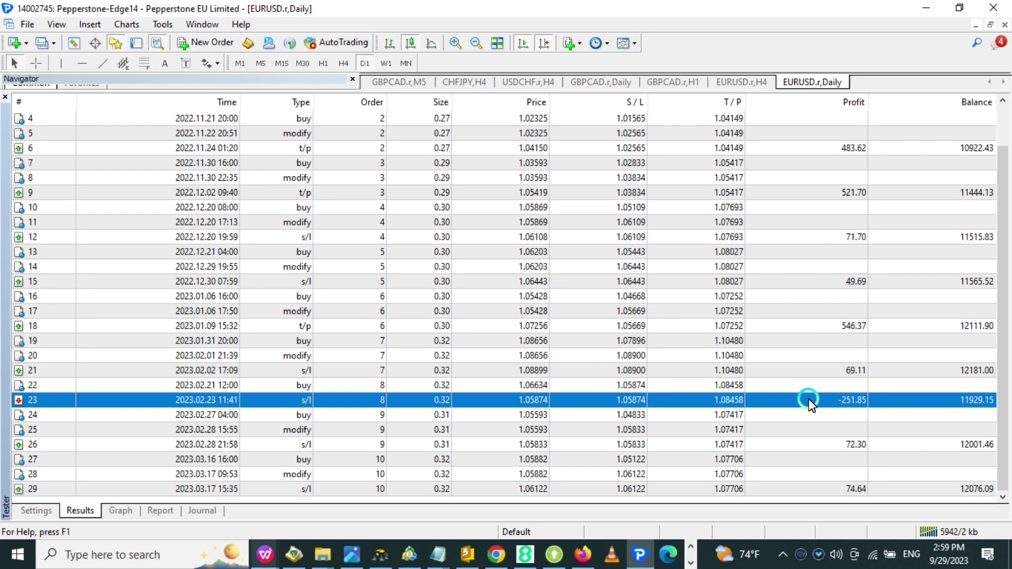
- Compare the profits of the winning trades with the stop-loss close of order 8, reading through to order 10's close
scroll(810, 403, "up", 1)
left_click(824, 149)
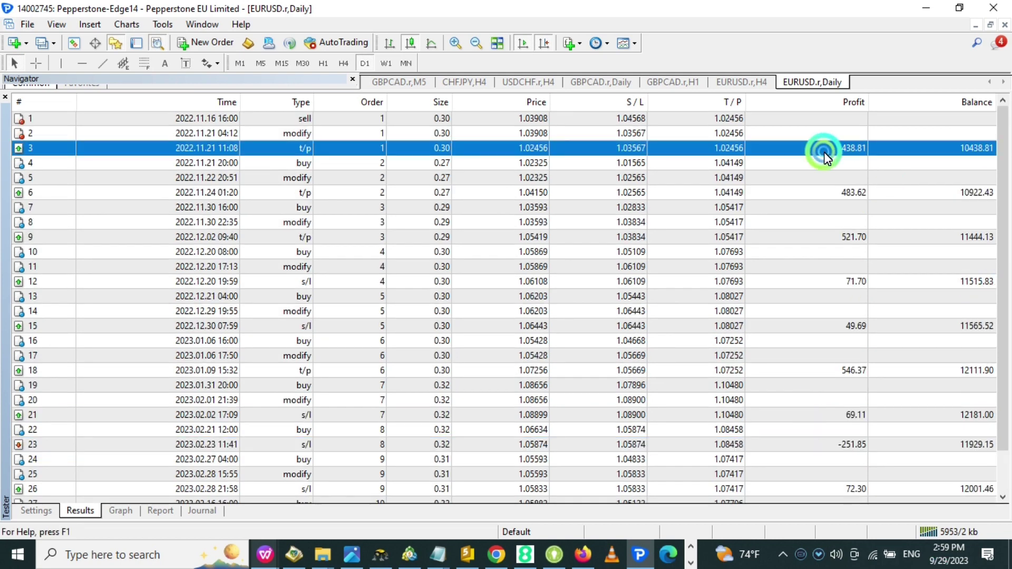
left_click(819, 192)
left_click(806, 237)
left_click(807, 281)
scroll(793, 379, "down", 1)
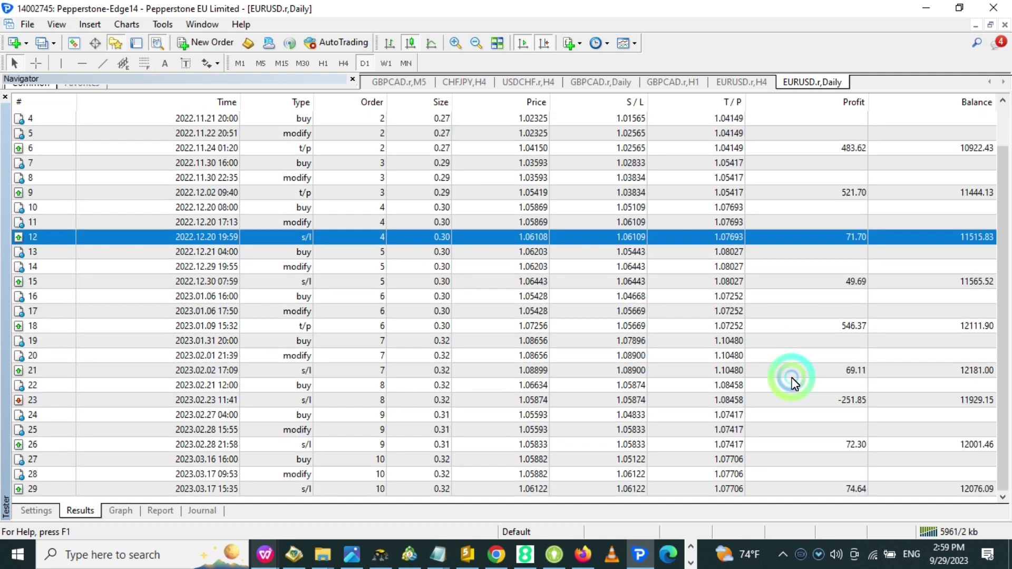
left_click(816, 401)
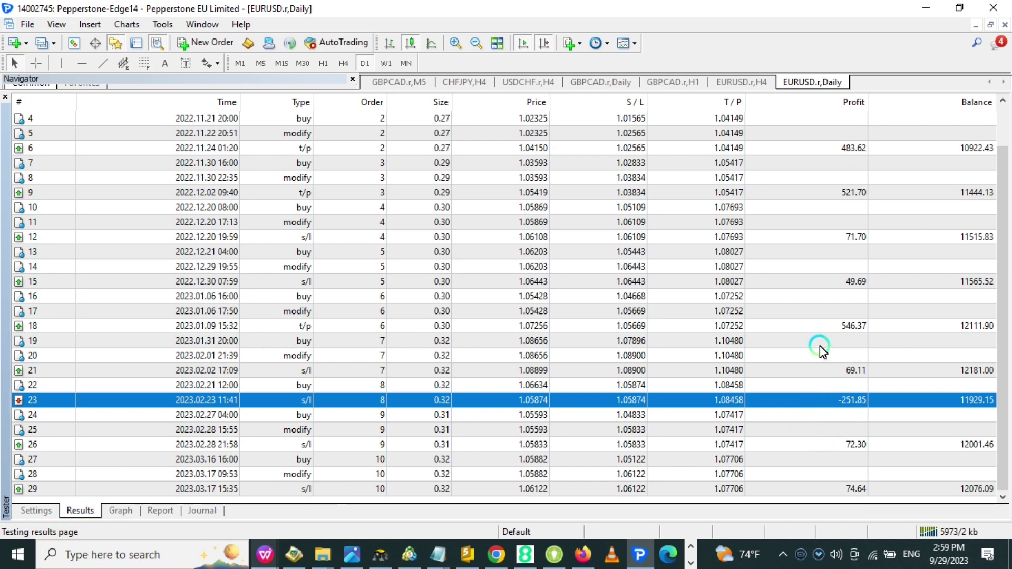
left_click(778, 445)
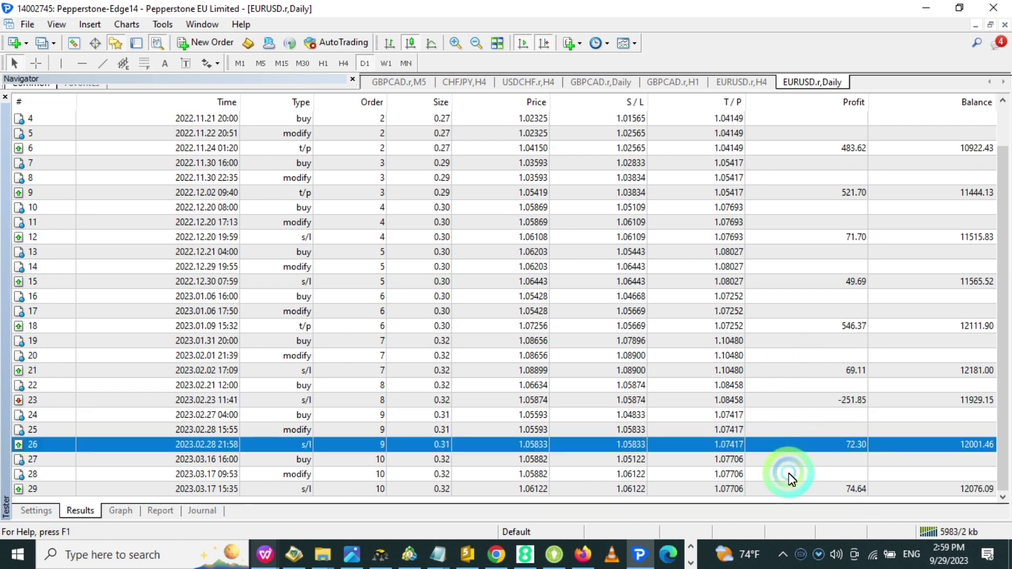
left_click(802, 404)
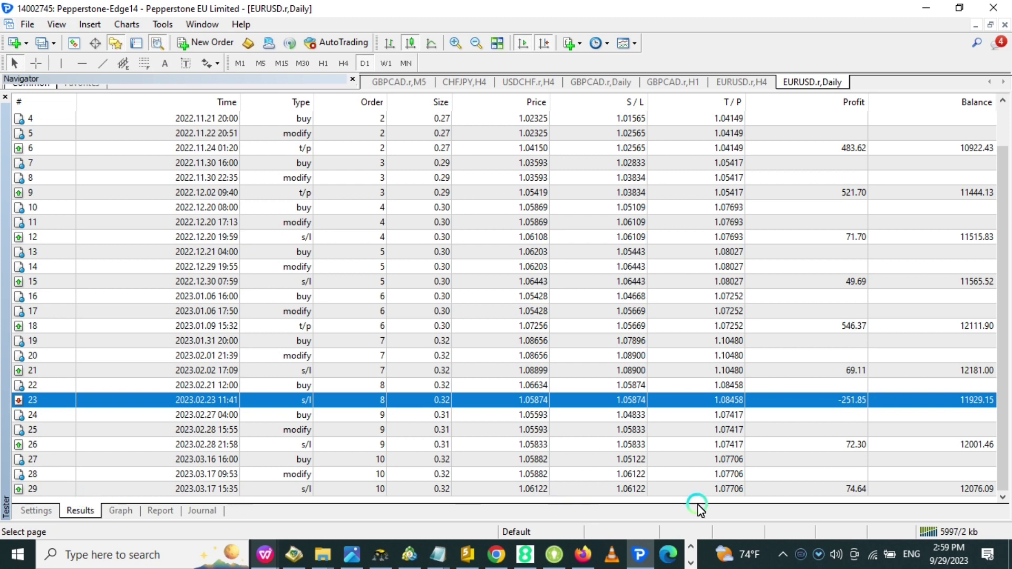
left_click(774, 475)
left_click(776, 489)
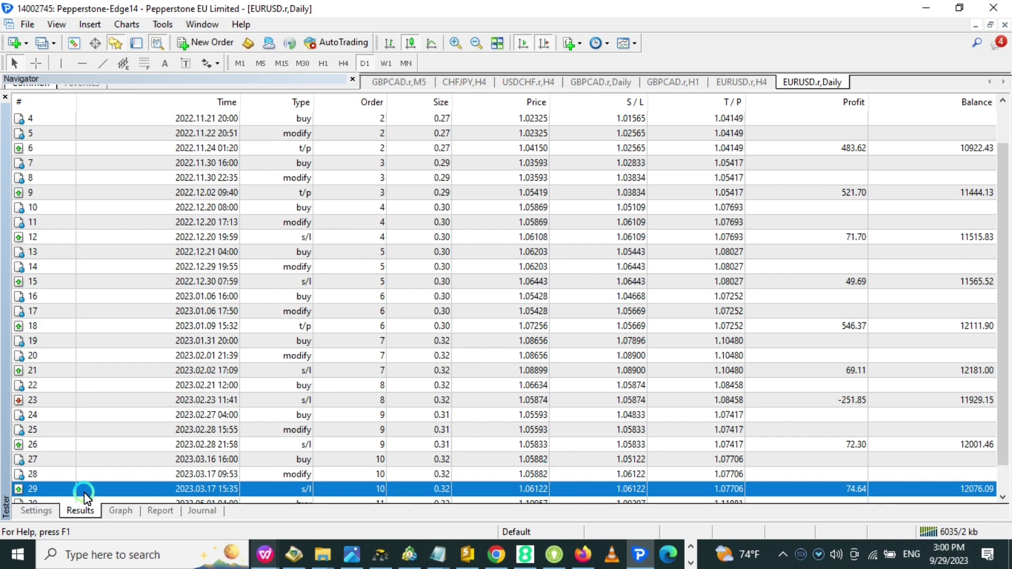
- Check the test's progress and examine the trades of orders 11 and 12 from May and June 2023
left_click(48, 511)
left_click(67, 509)
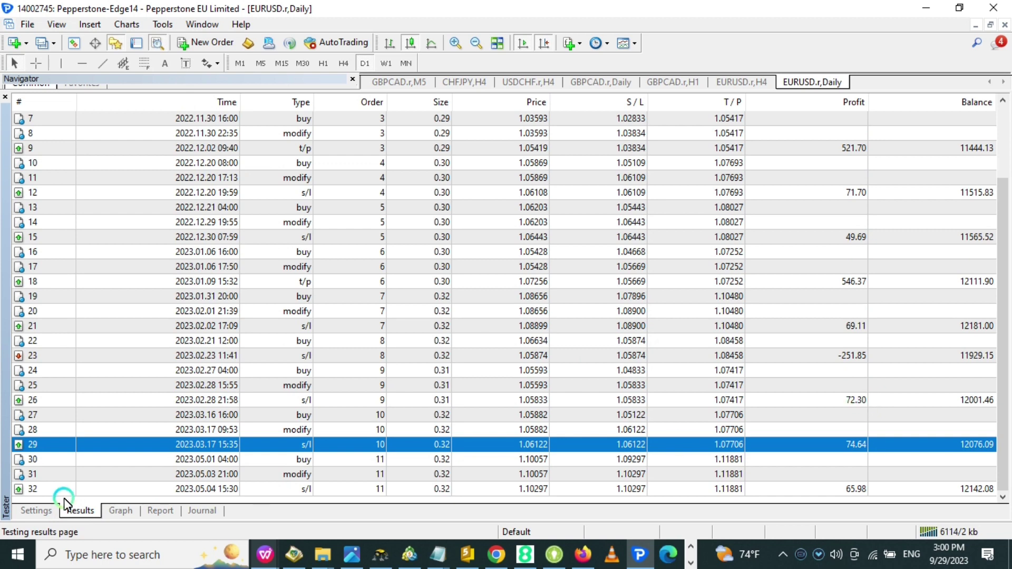
left_click(51, 513)
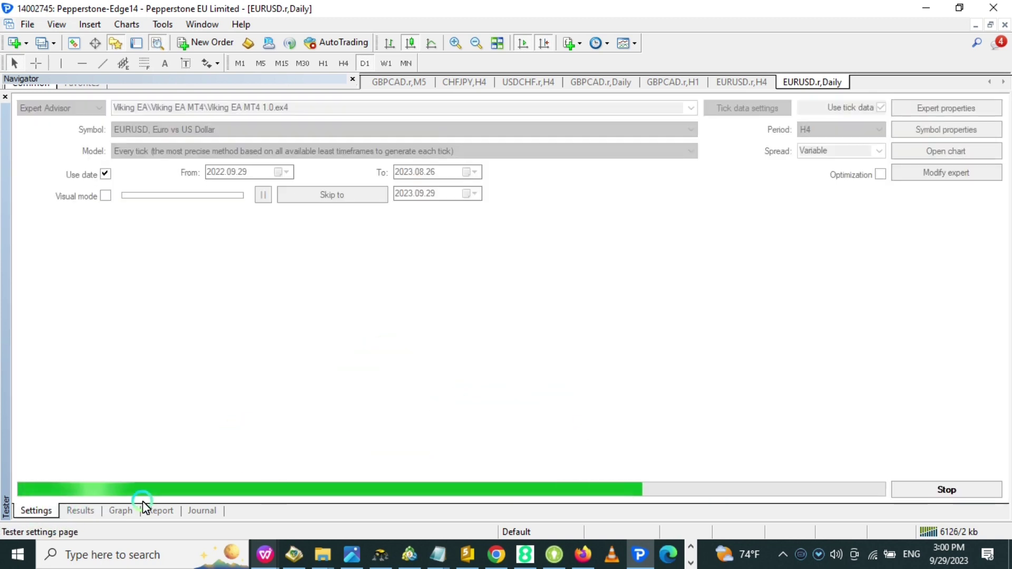
left_click(79, 511)
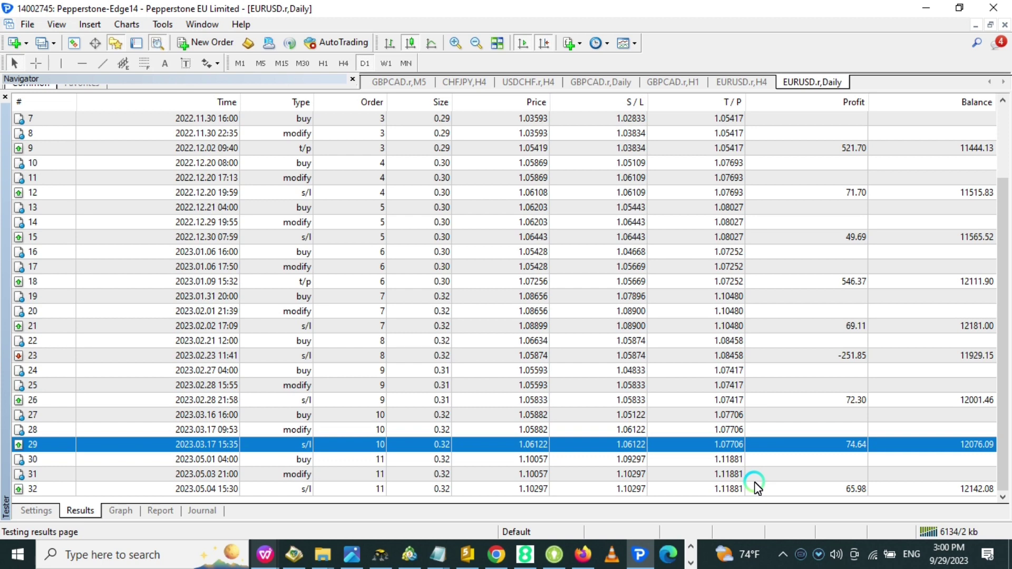
left_click(255, 461)
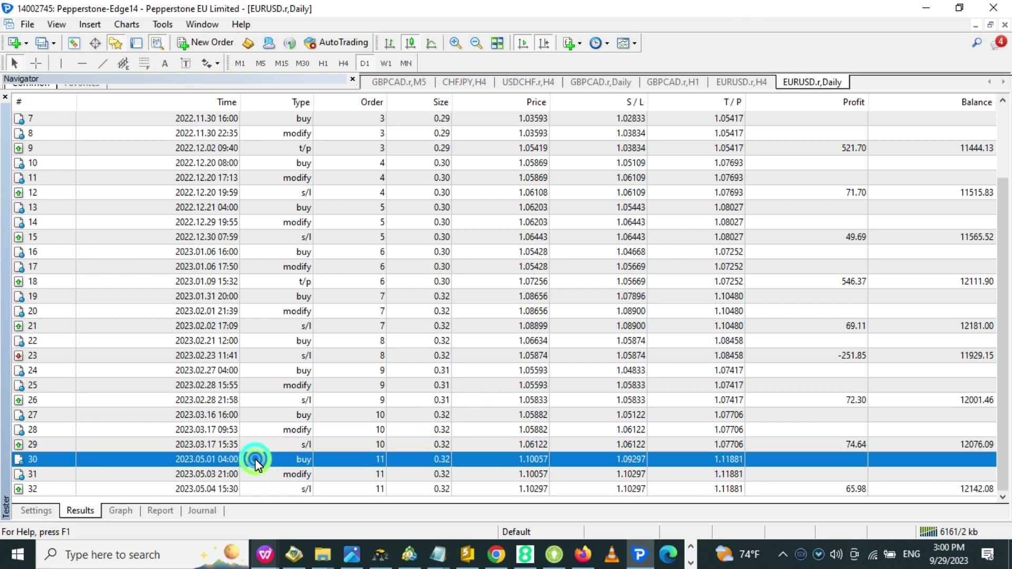
left_click(291, 487)
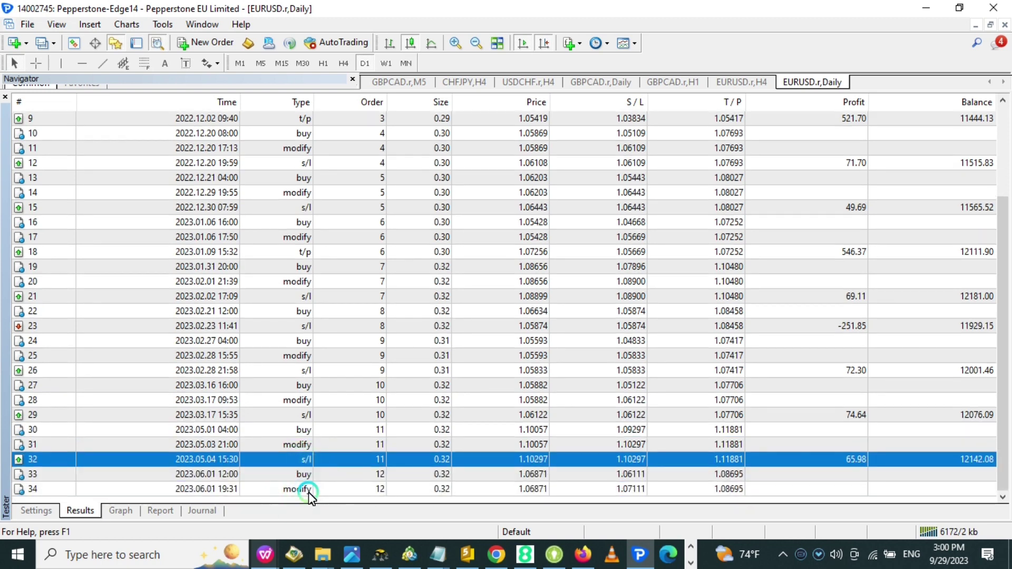
left_click(326, 473)
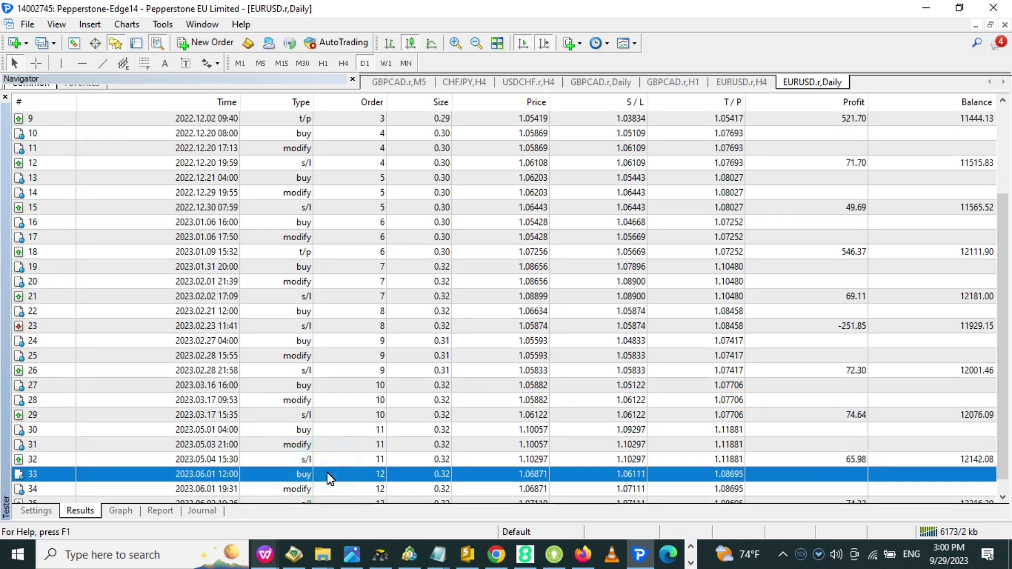
left_click(326, 472)
- Review the full list of trades from the first sell order of 2022.11.16 to the August 2023 trades
scroll(328, 478, "up", 3)
left_click(336, 123)
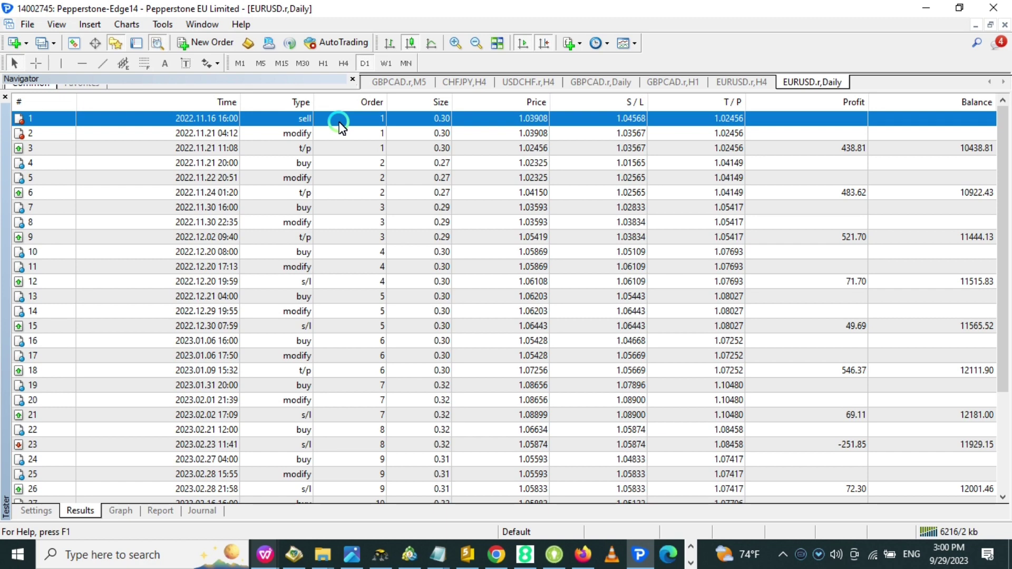
scroll(165, 464, "down", 3)
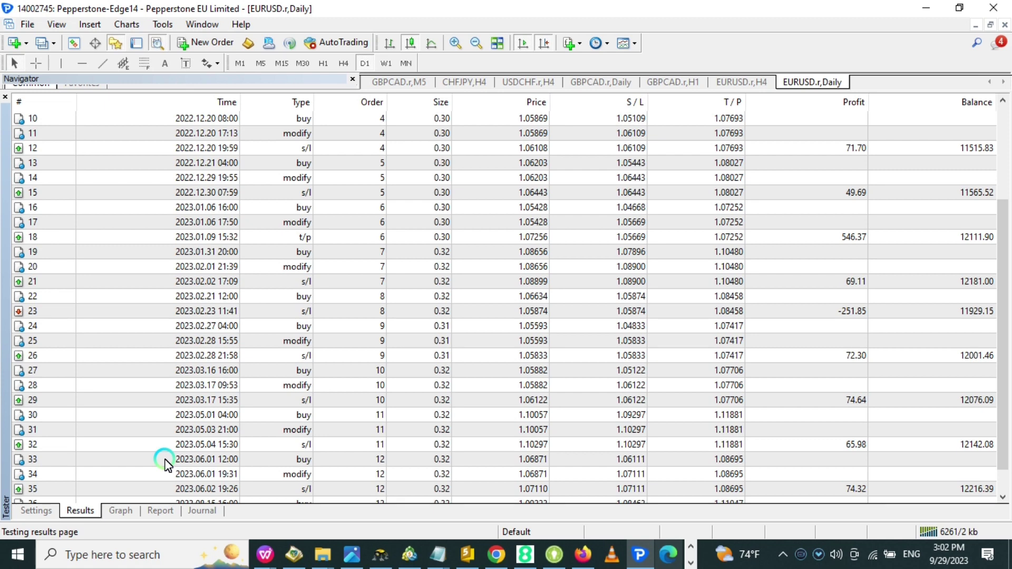
scroll(648, 388, "down", 1)
left_click(627, 448)
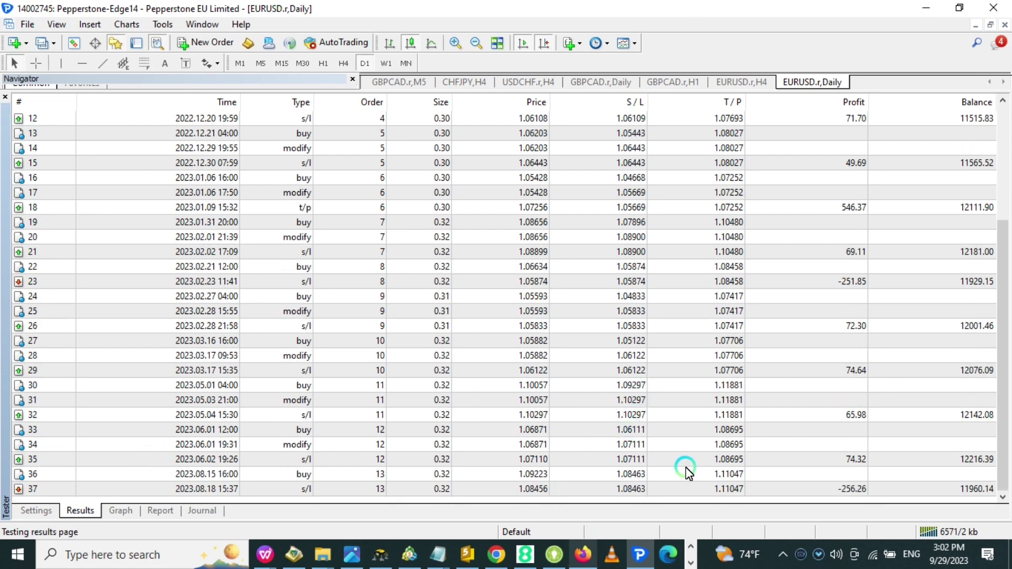
- Examine the finished every-tick backtest's settings, balance graph and report statistics
left_click(123, 512)
left_click(99, 512)
left_click(57, 513)
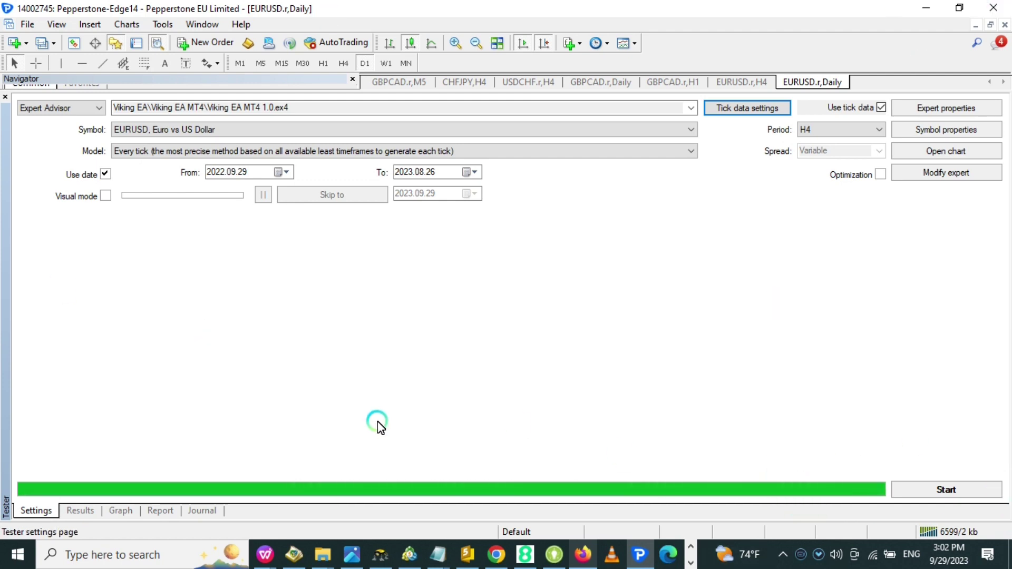
left_click(166, 511)
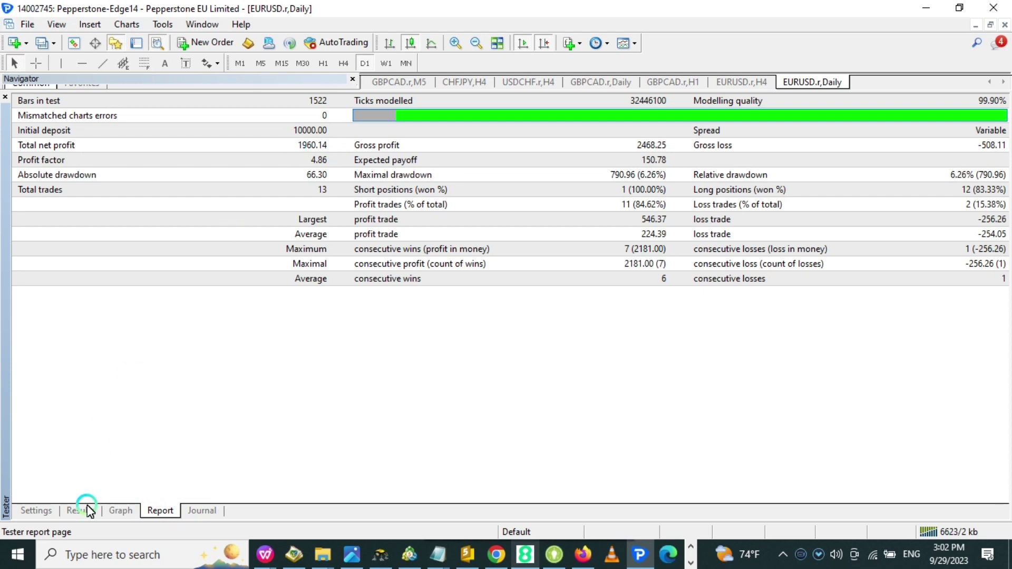
left_click(36, 511)
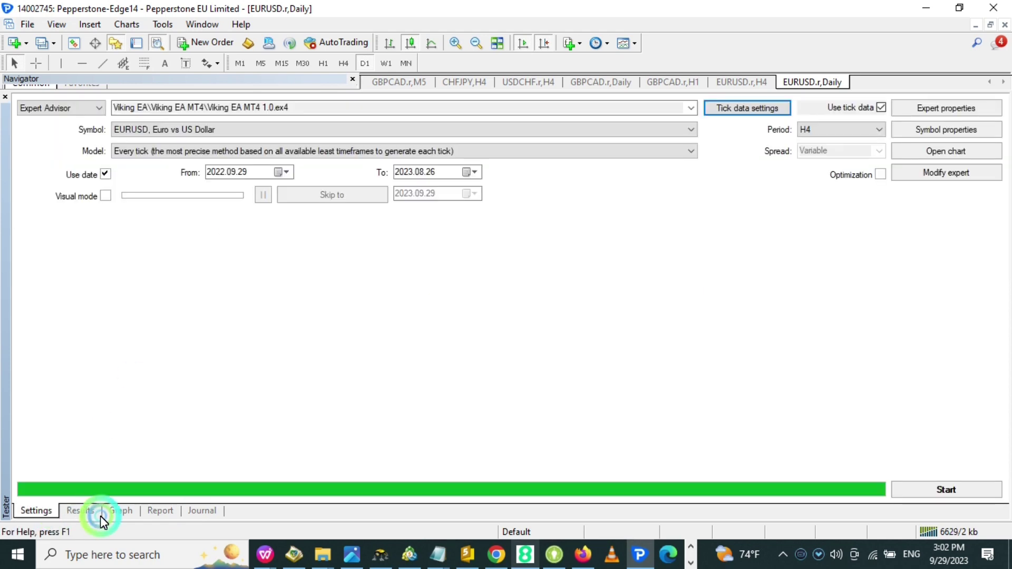
left_click(127, 513)
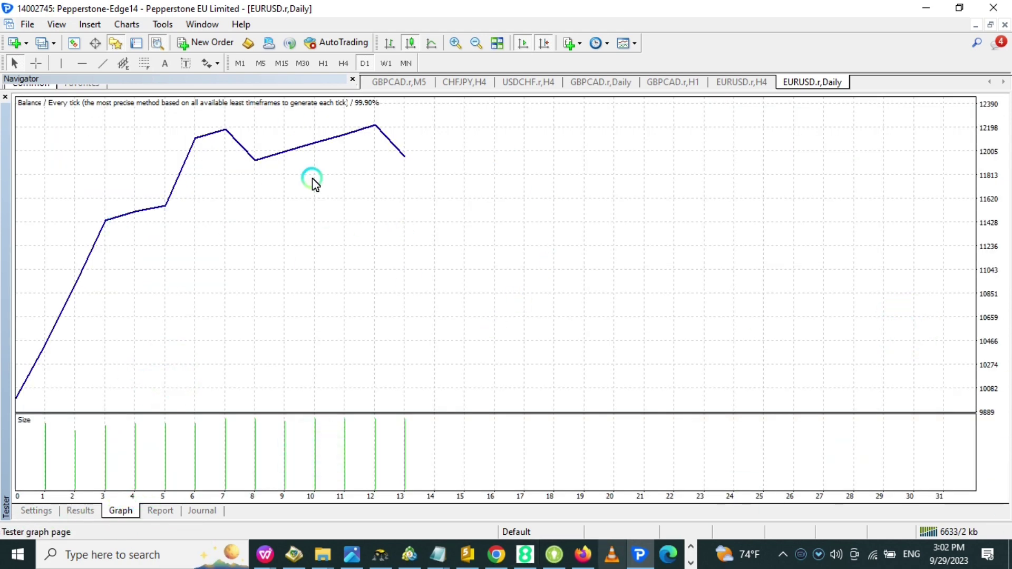
left_click(81, 518)
left_click(159, 512)
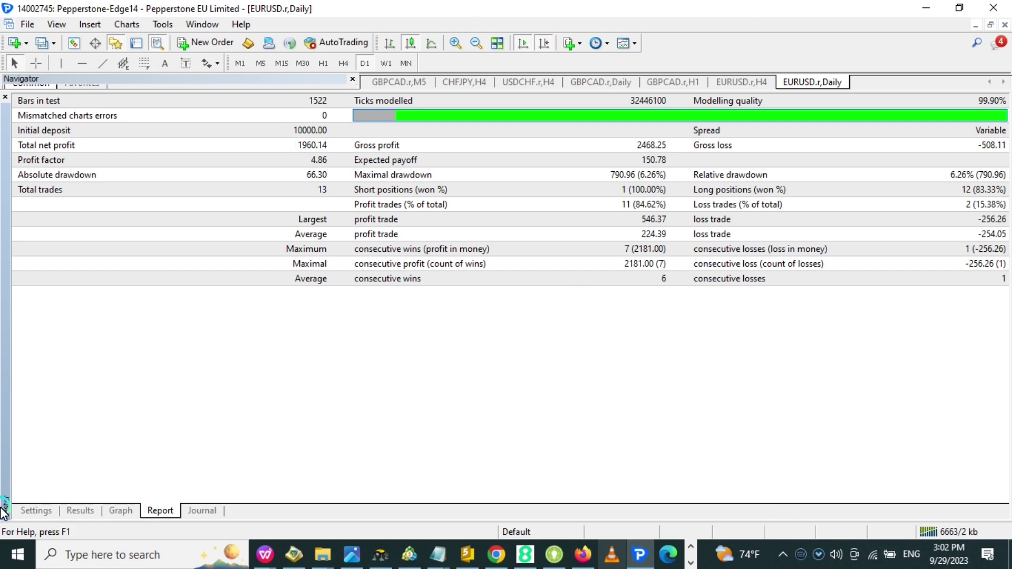
- Recheck the finished test's trades, graph and modelling quality against its date range and tick data settings
left_click(81, 510)
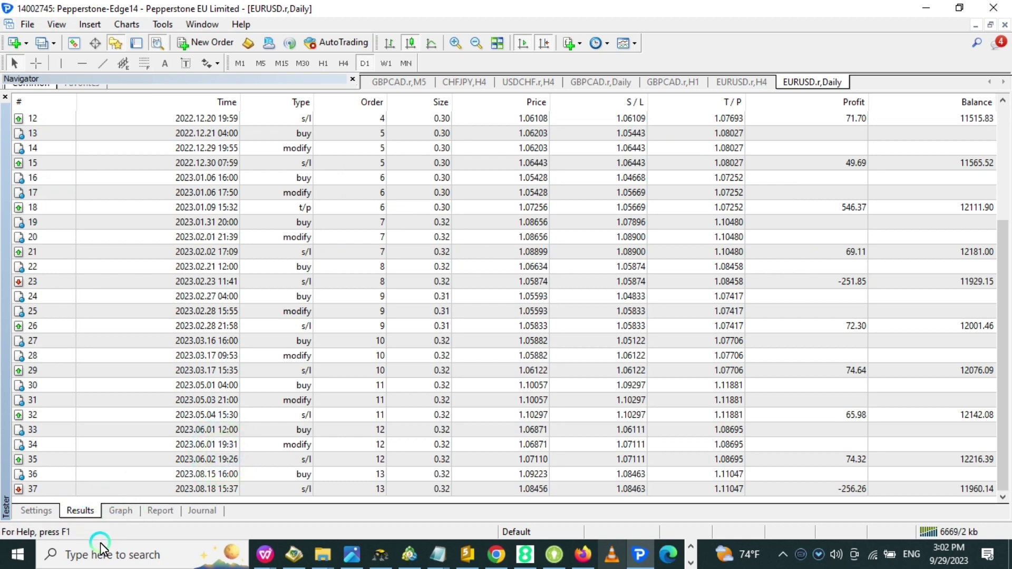
left_click(55, 514)
left_click(118, 514)
left_click(42, 514)
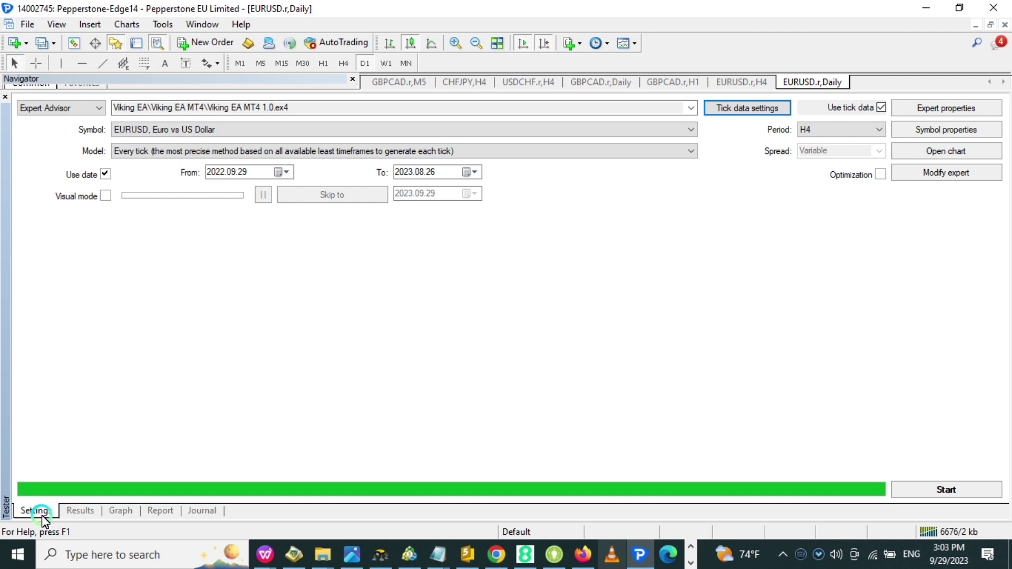
left_click(160, 510)
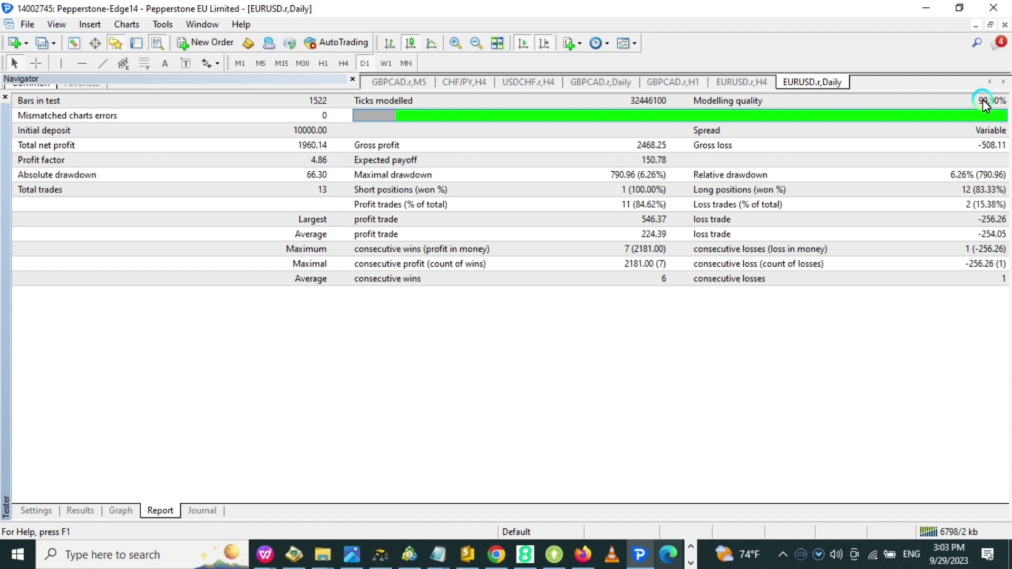
left_click(47, 516)
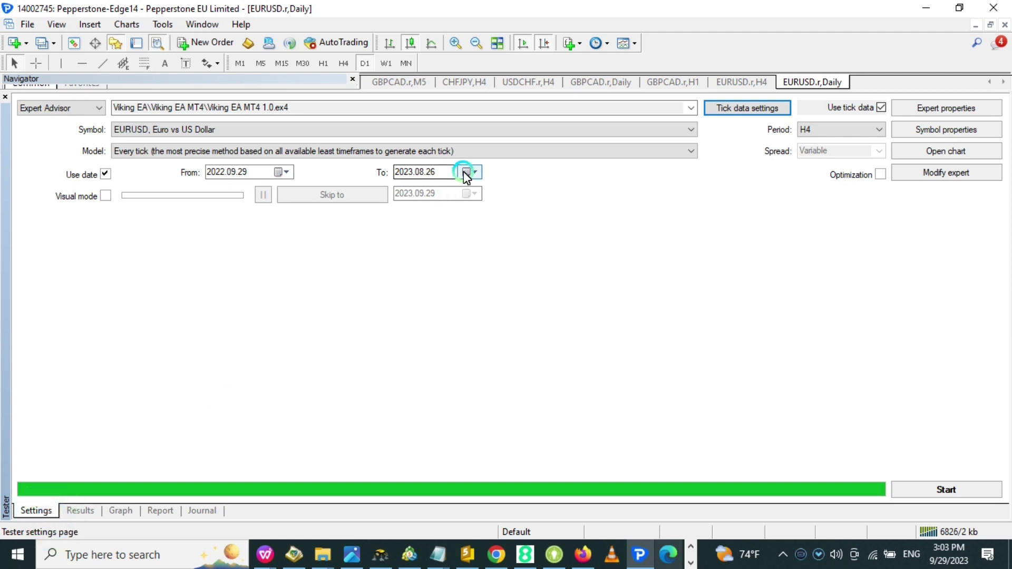
left_click(745, 109)
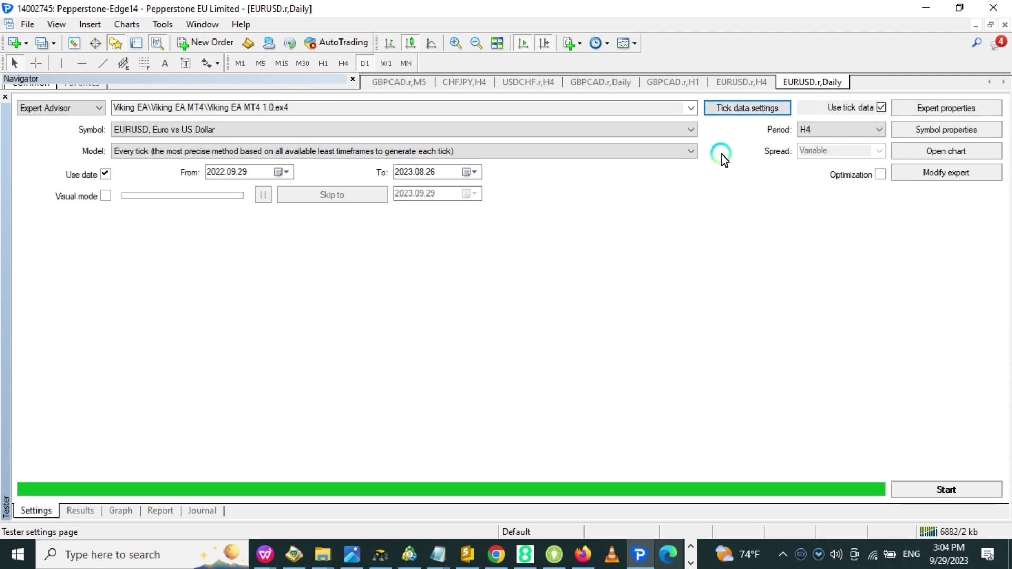